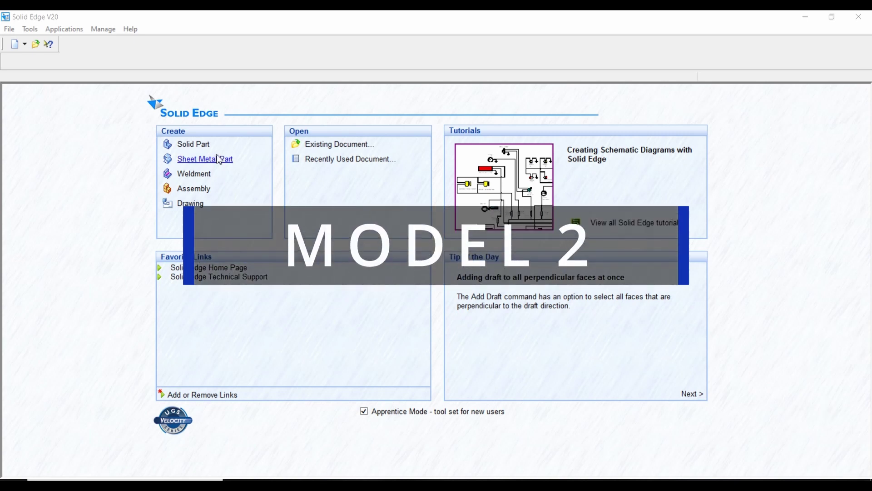
Step: Create a new solid part and bring up the reference drawing MODEL 2 QN.JPG
click(194, 145)
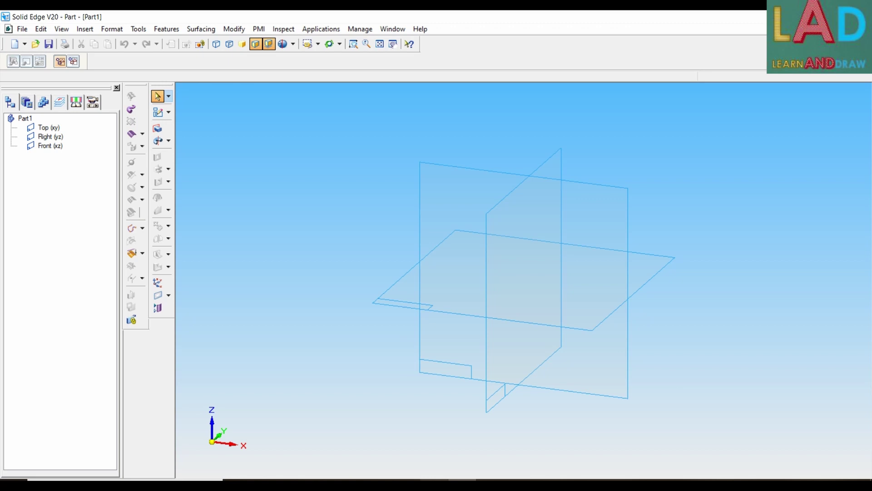
click(448, 482)
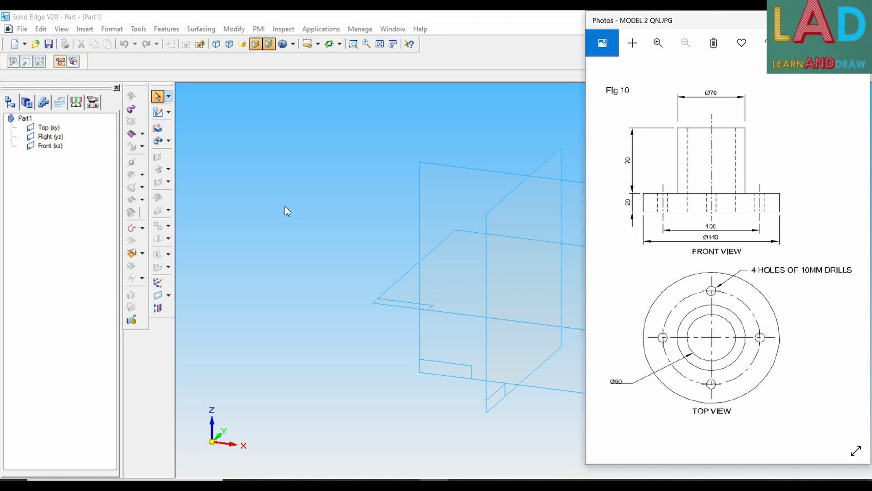
Step: Start a protrusion on the Top (xy) plane and sketch a 140 mm diameter circle centred on the origin as its profile
click(159, 129)
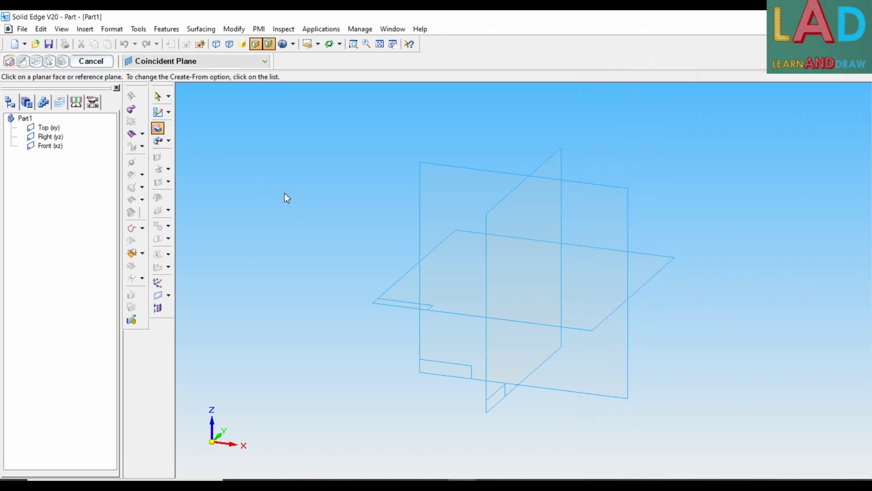
click(439, 286)
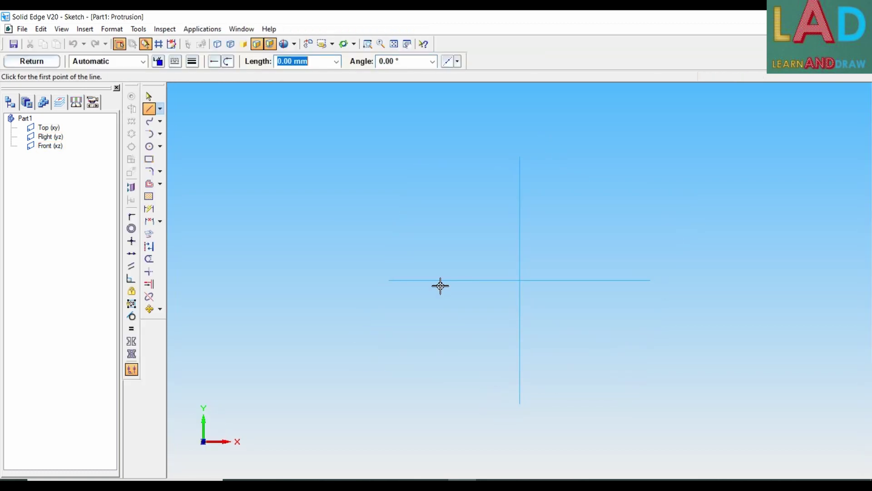
click(149, 147)
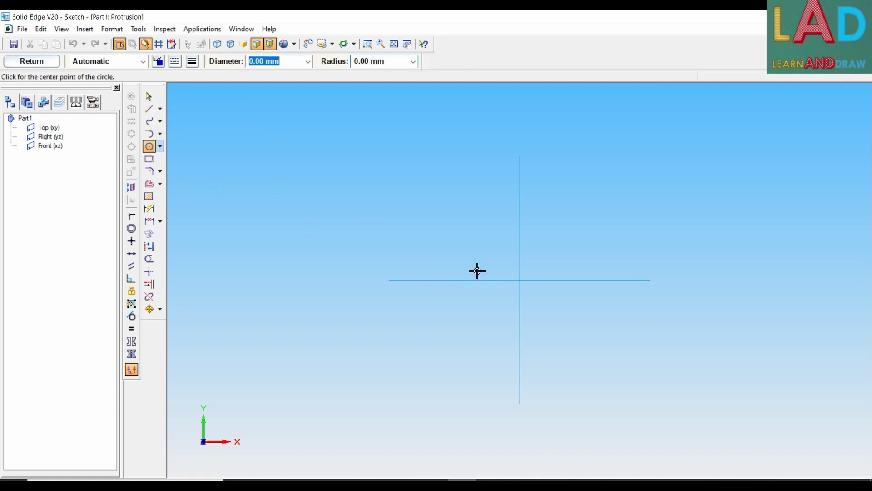
click(521, 281)
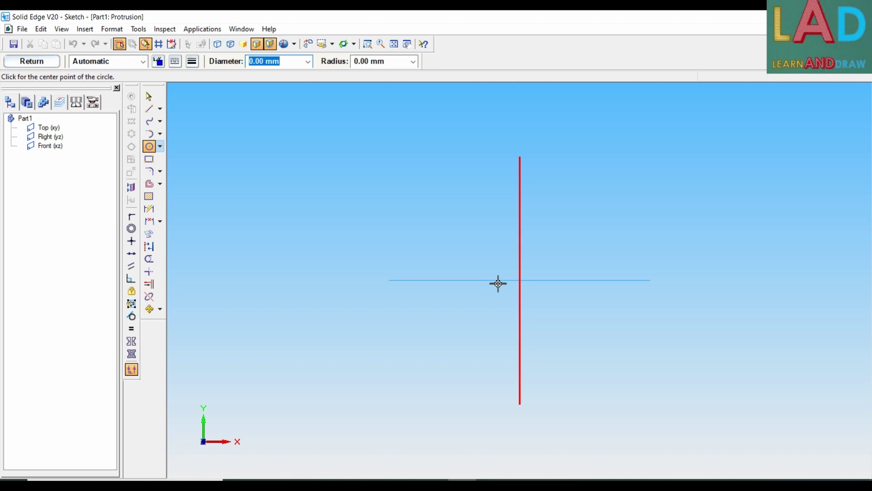
text(140)
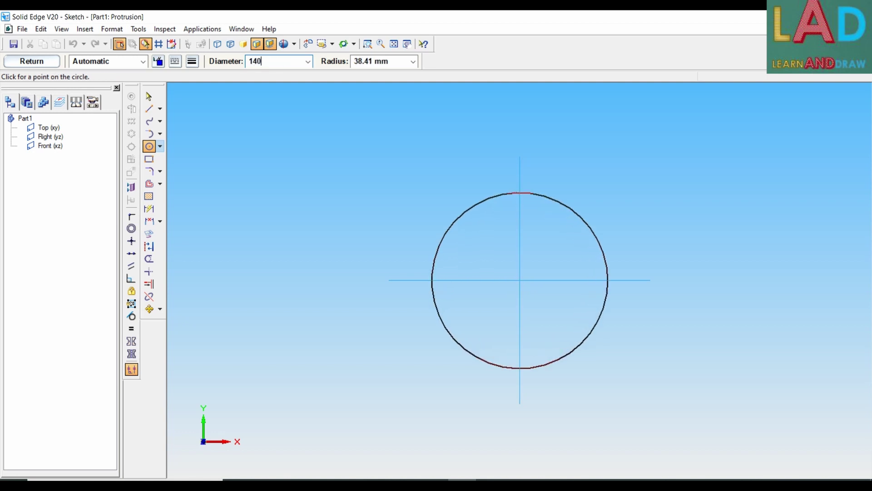
key(Return)
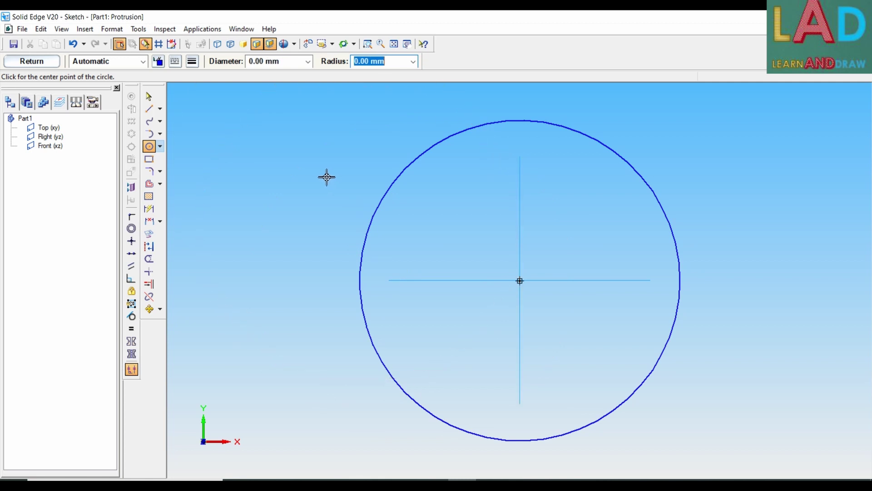
click(40, 65)
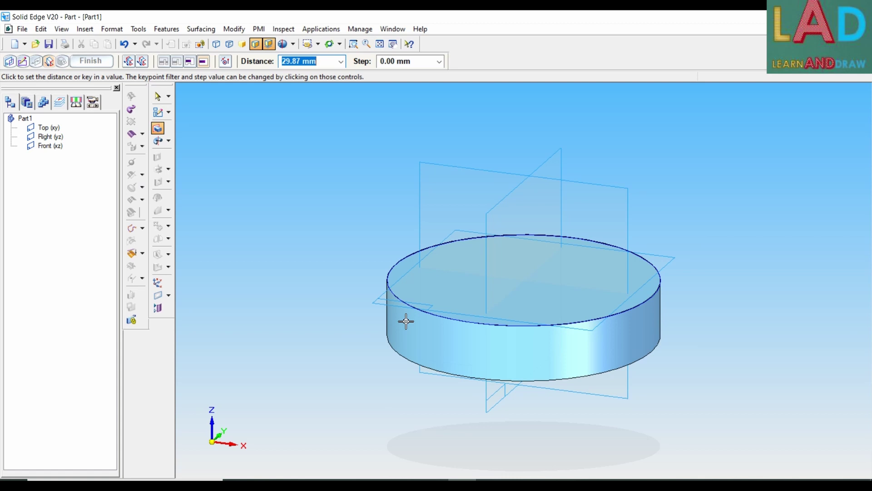
Step: Extrude the 140 mm circle 20 mm downward from the Top plane and finish the flange disc
text(20)
key(Return)
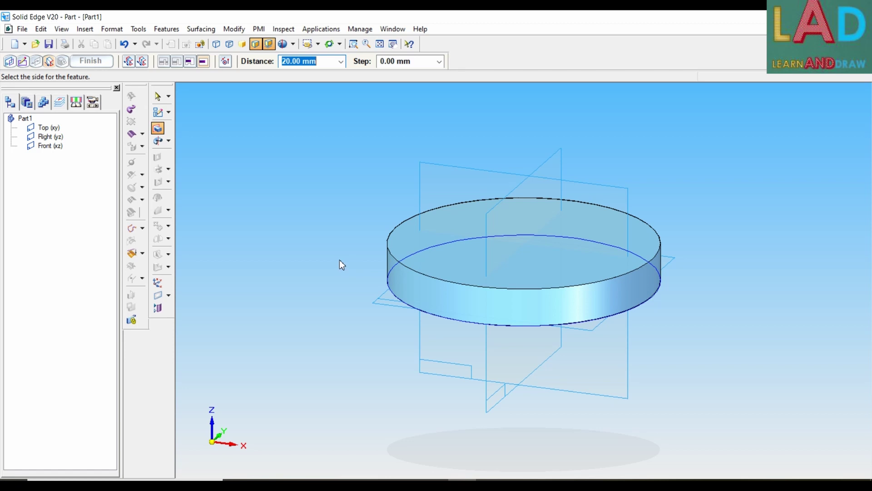
click(366, 318)
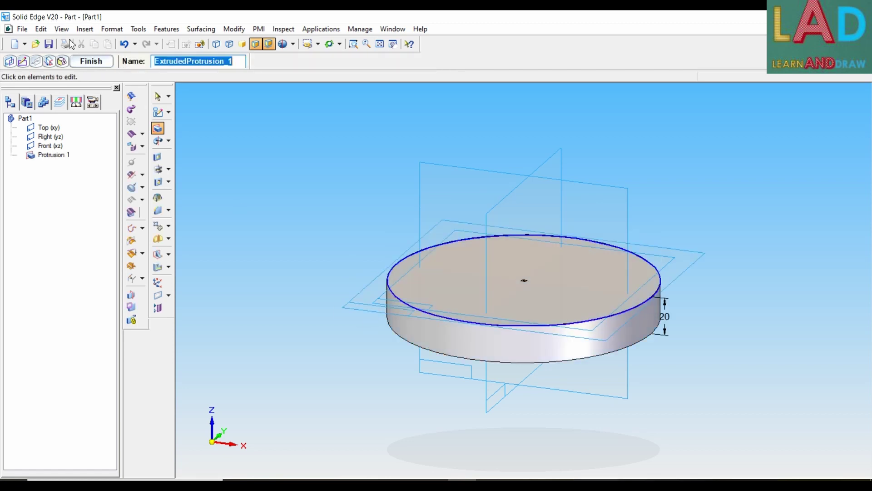
click(97, 67)
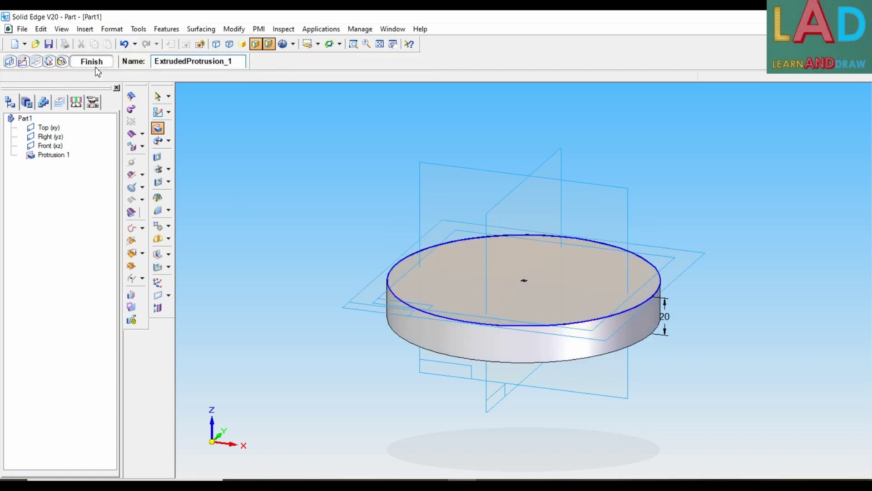
click(96, 66)
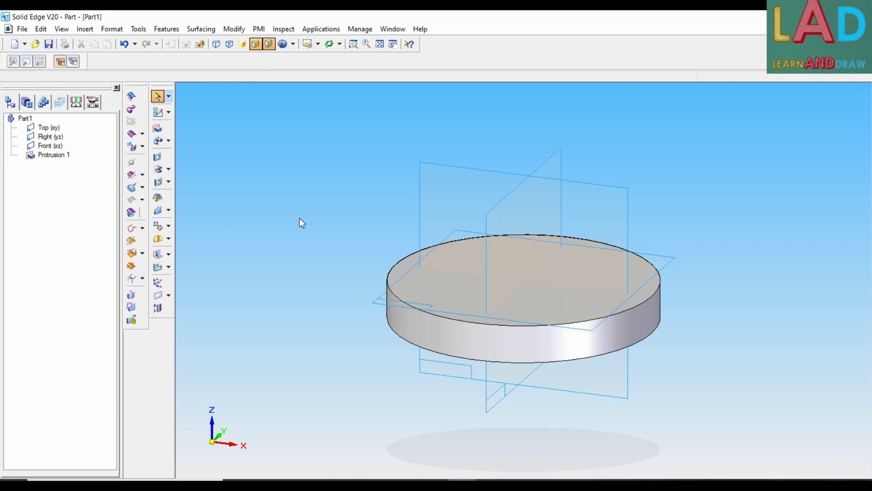
Step: Check the reference drawing, then sketch a 70 mm diameter protrusion circle centred on the disc's top face
click(394, 332)
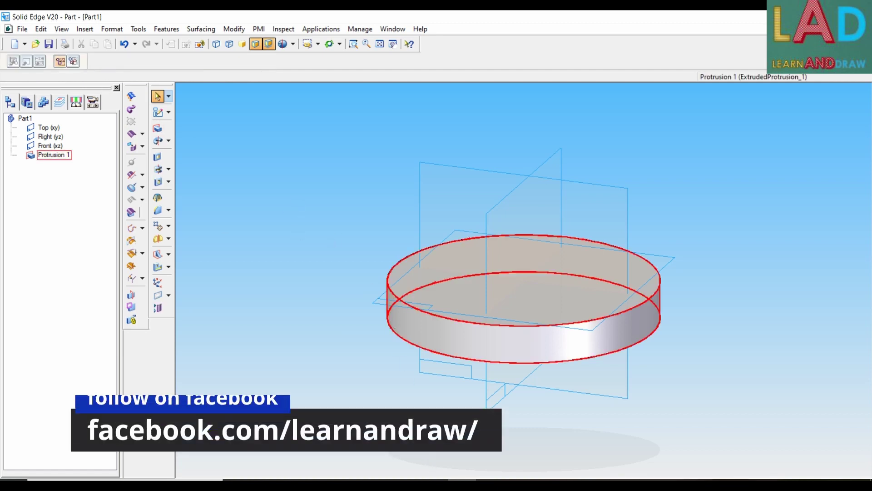
click(411, 393)
key(alt+Tab)
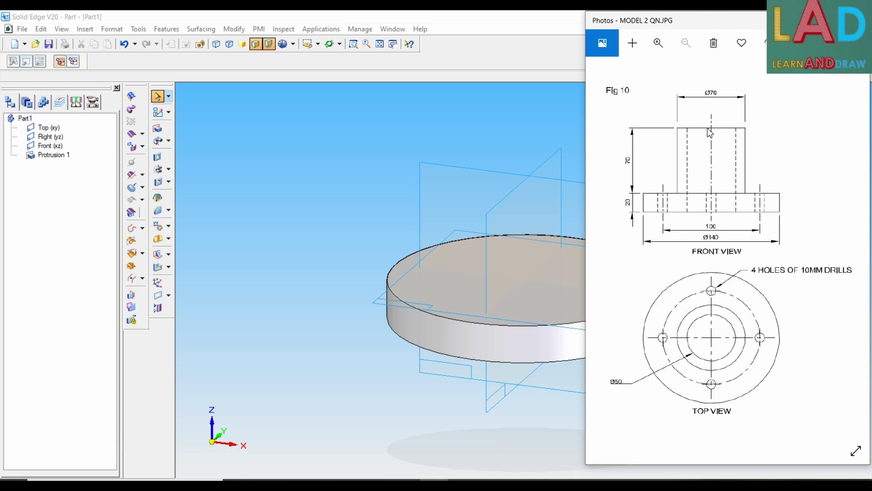
click(232, 152)
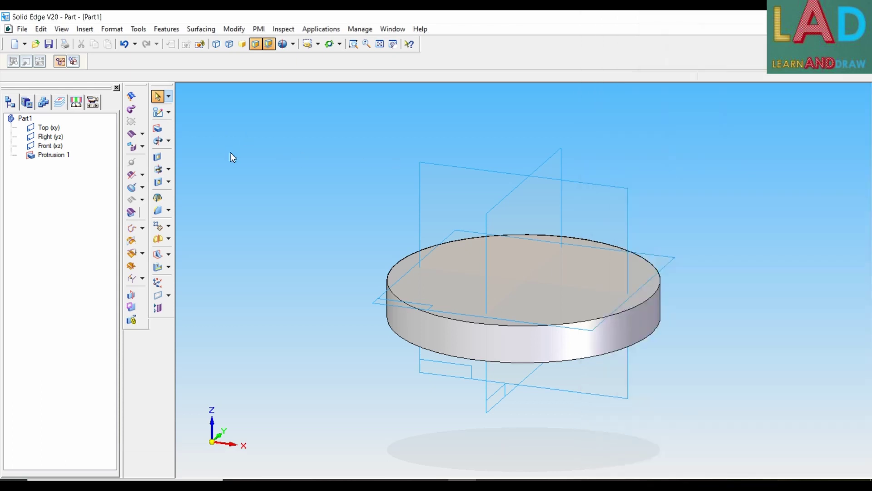
click(158, 130)
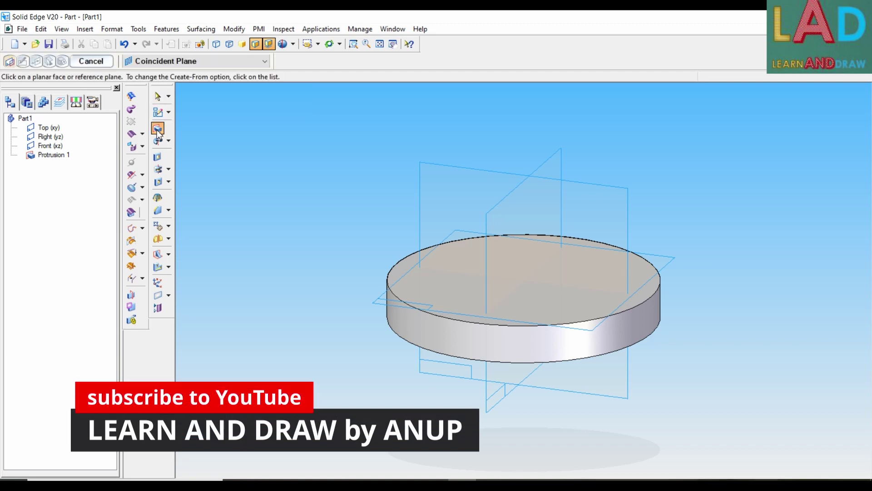
click(475, 282)
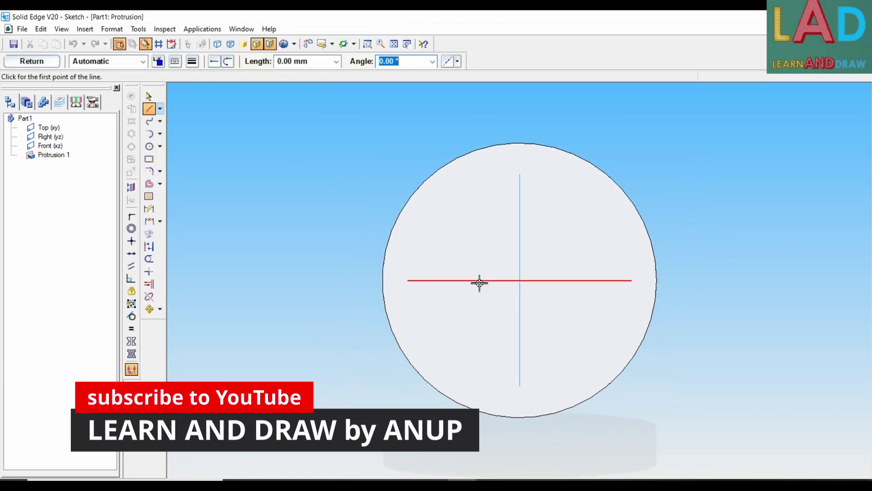
click(150, 147)
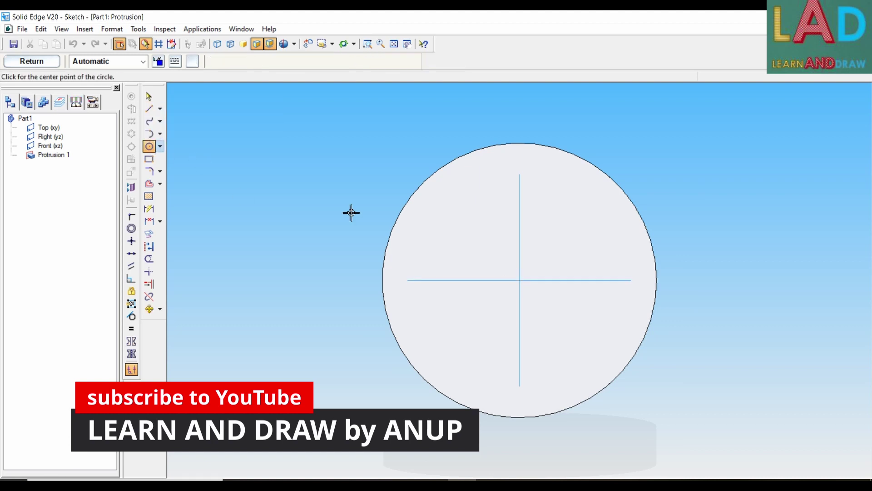
click(521, 282)
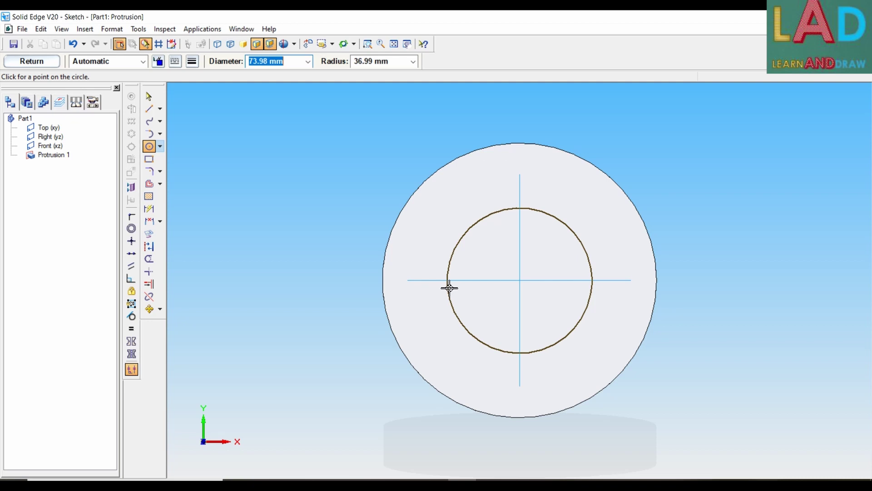
text(70)
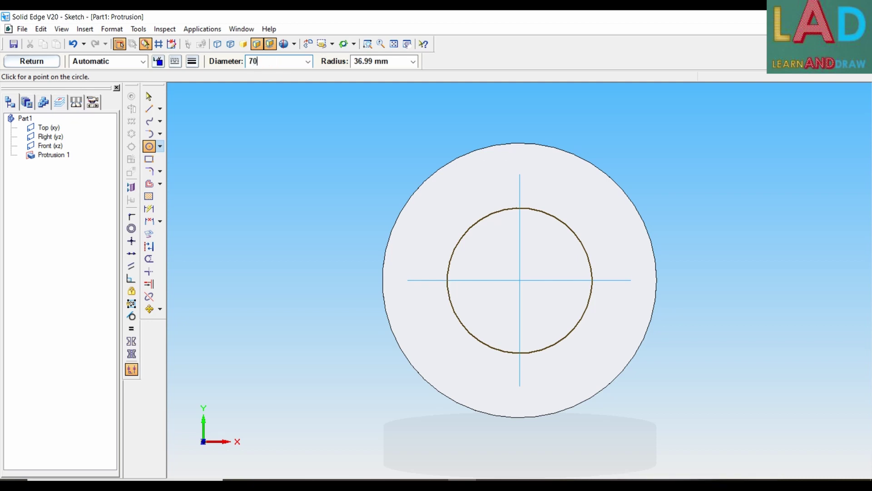
key(Return)
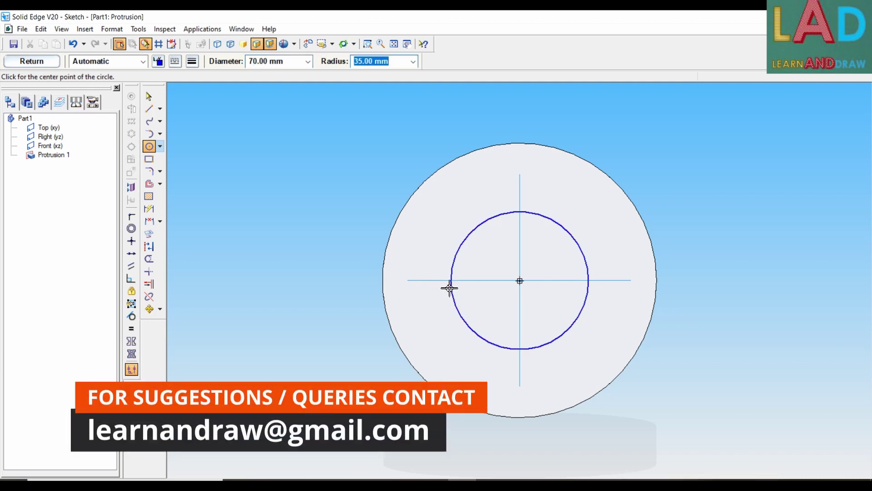
click(40, 62)
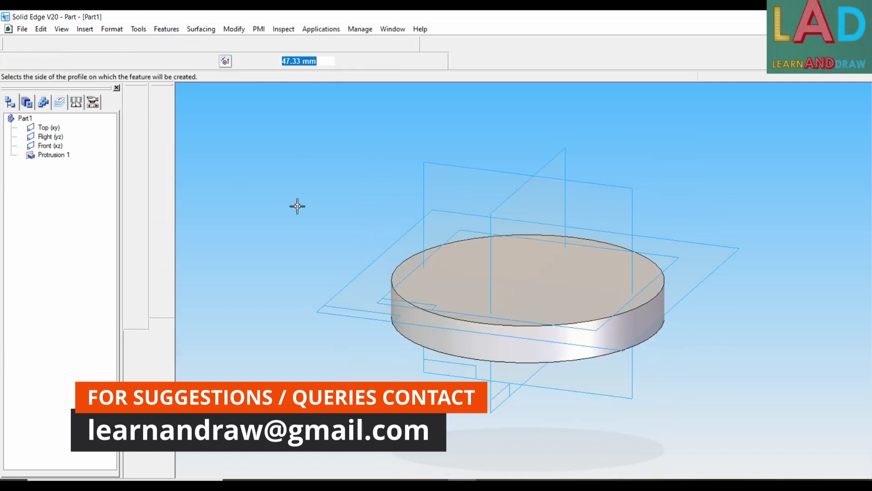
Step: Extrude the 70 mm circle 70 mm upward from the disc and finish the boss
click(445, 233)
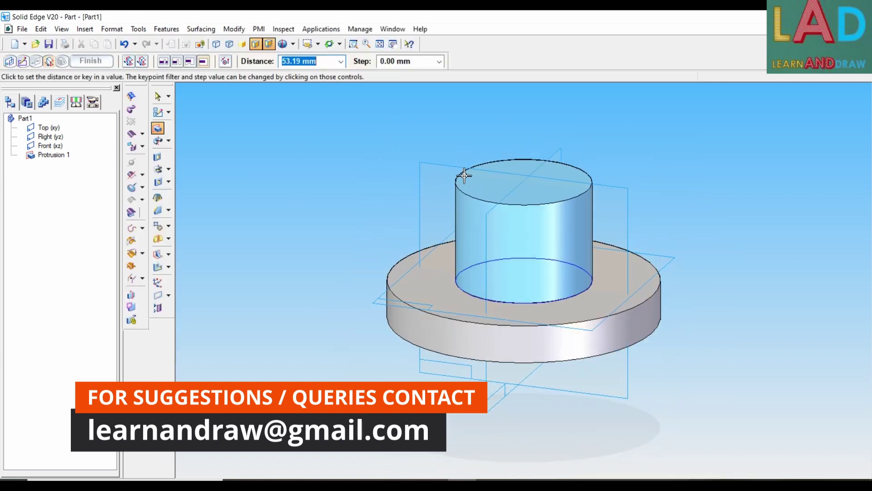
text(70)
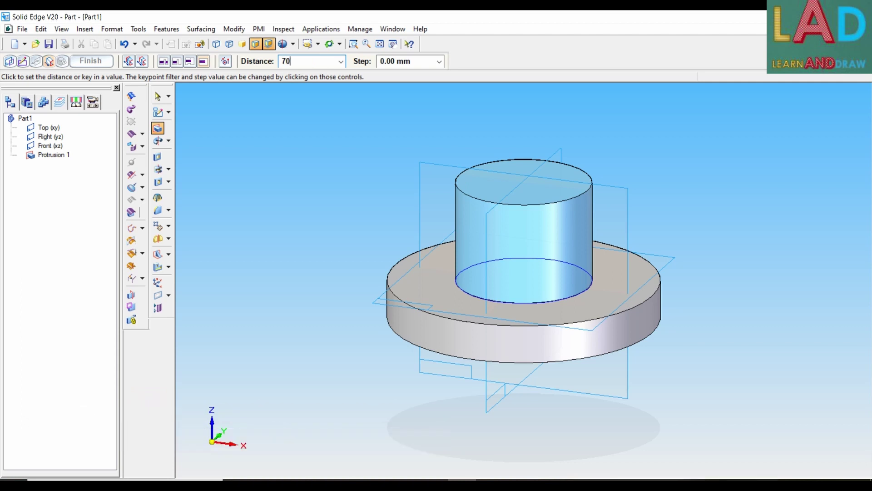
key(Return)
click(465, 178)
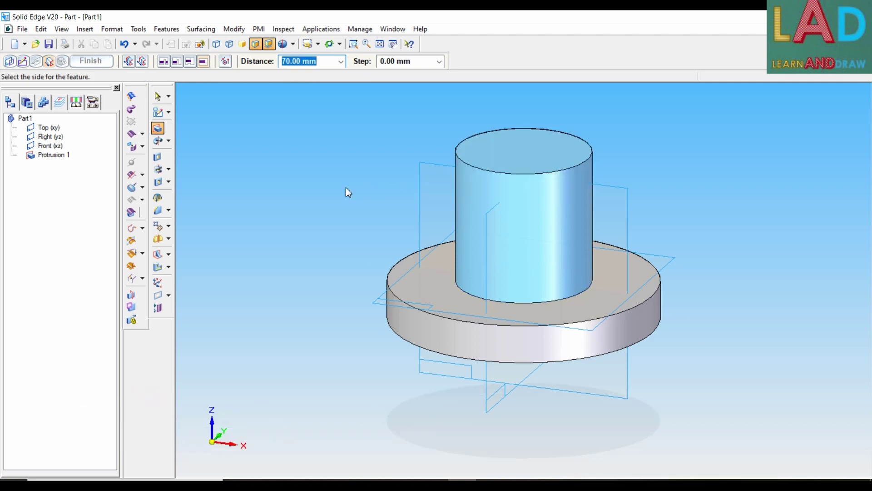
click(91, 61)
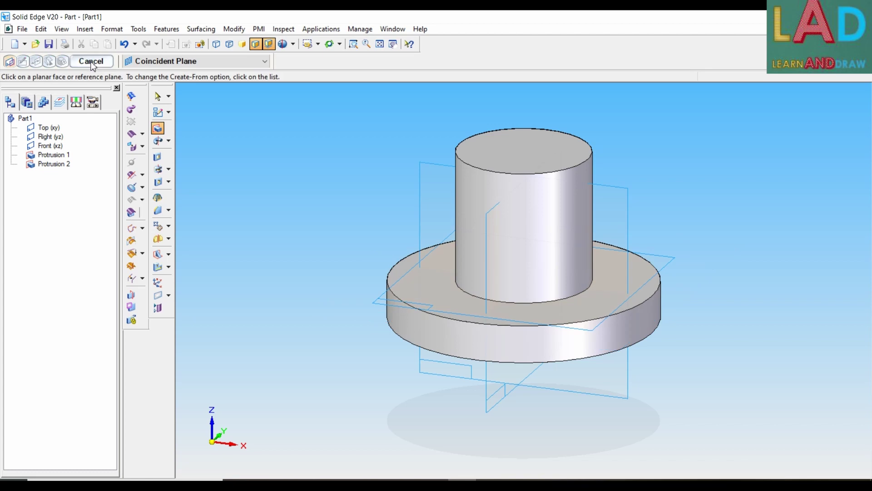
key(Escape)
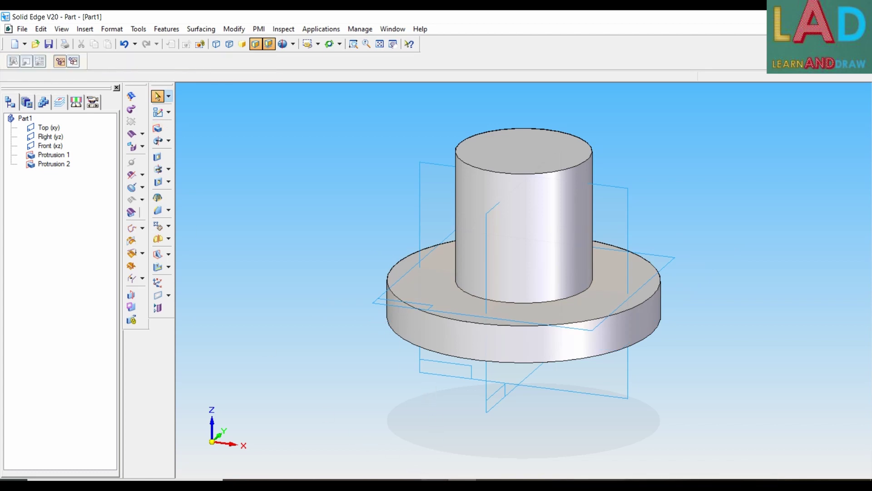
Step: Check the reference drawing for the bore, then sketch a 50 mm diameter cutout circle centred on the boss's top face
key(alt+Tab)
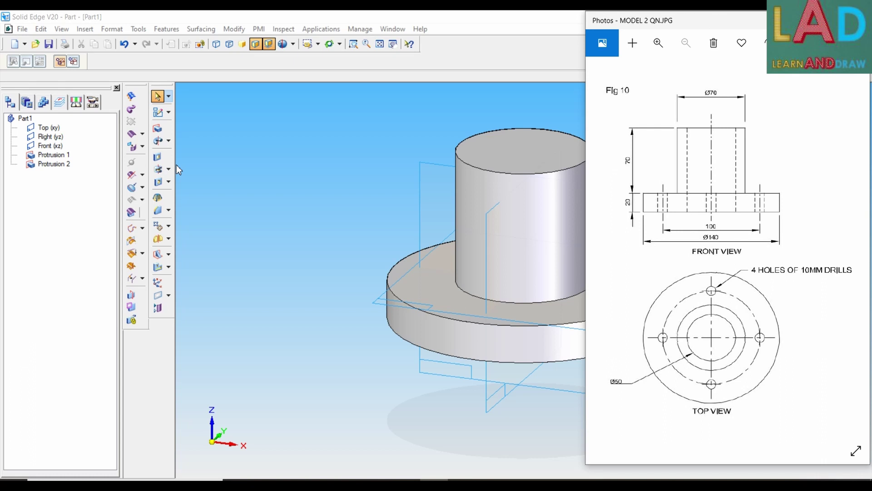
click(157, 157)
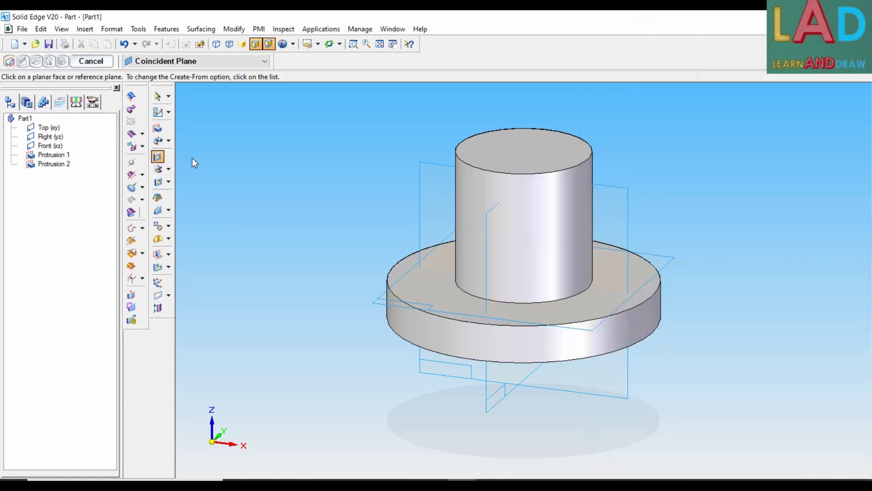
click(493, 144)
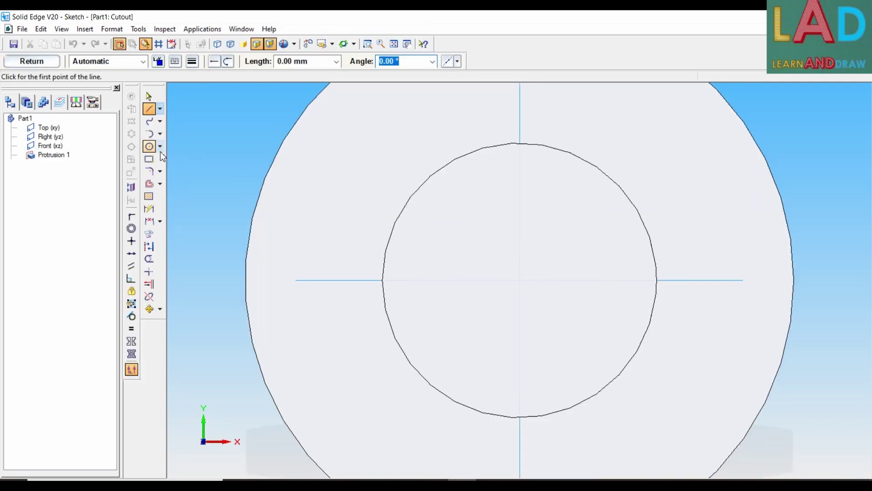
click(149, 146)
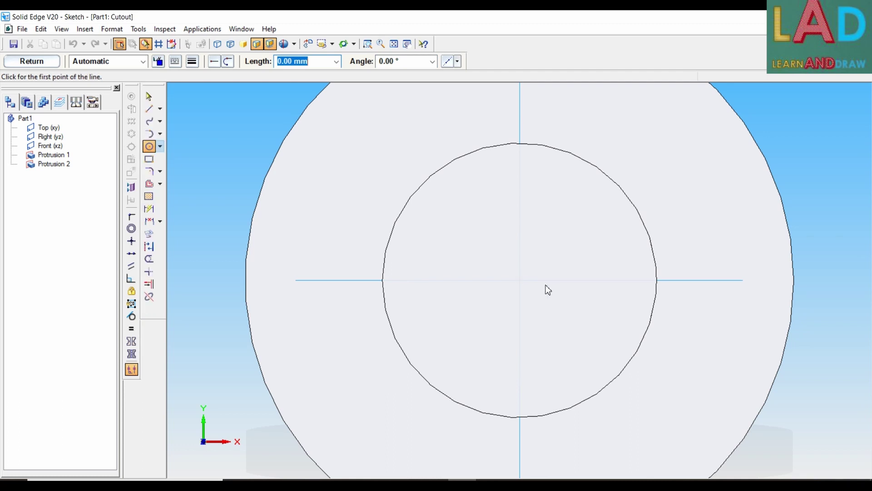
click(521, 281)
text(50)
key(Return)
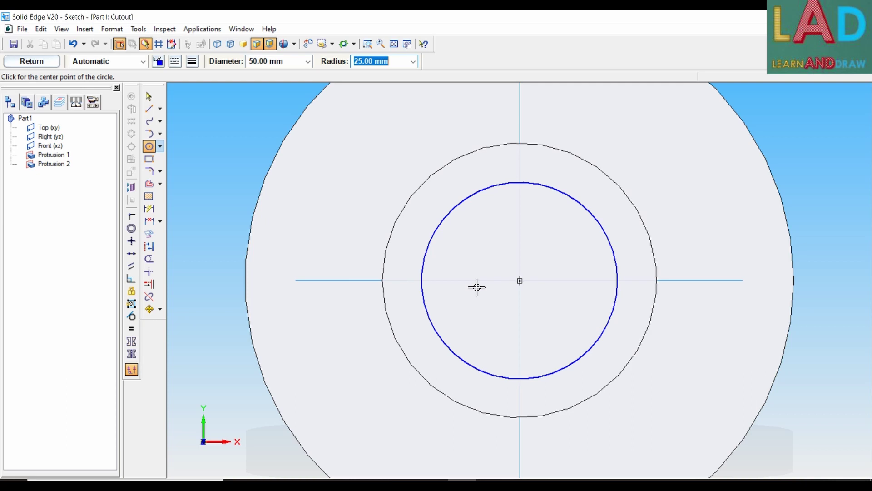
key(Escape)
key(Escape)
click(32, 61)
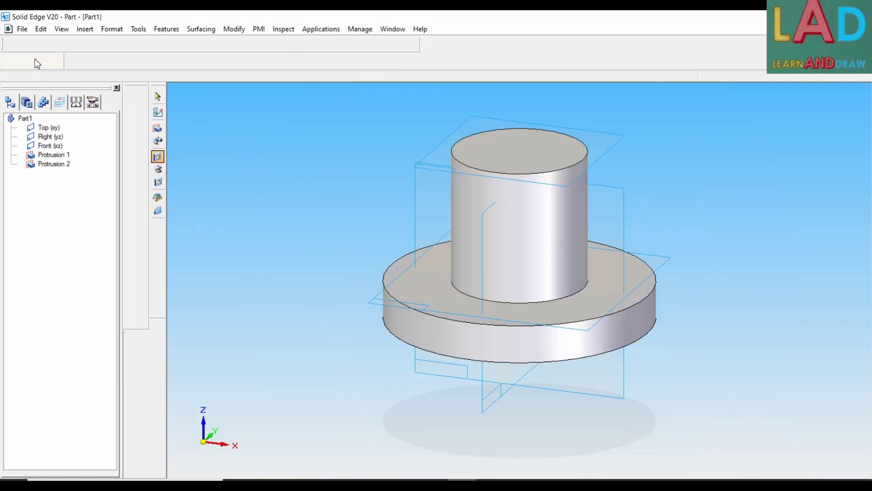
Step: Cut the 50 mm circle downward through the entire part and finish the bore
click(228, 113)
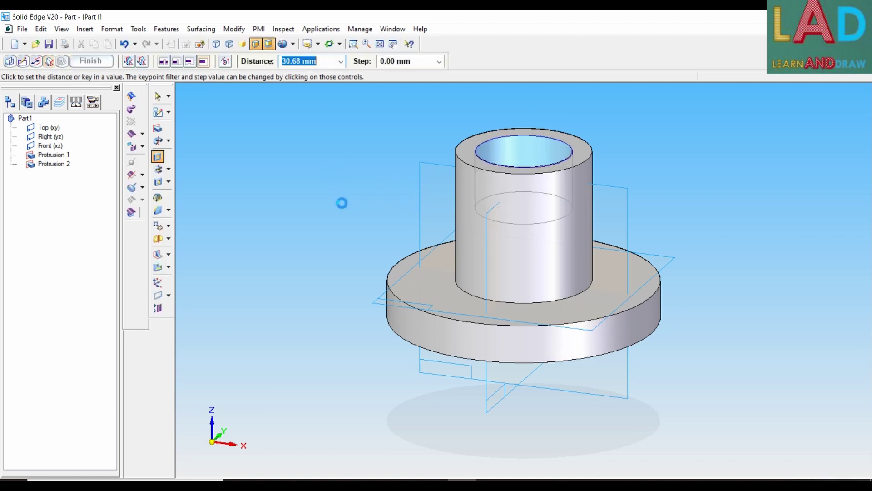
click(164, 62)
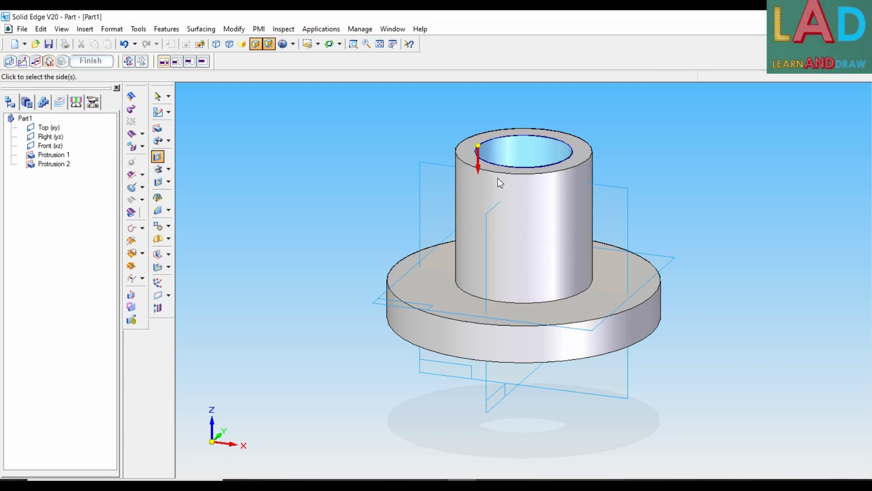
click(509, 216)
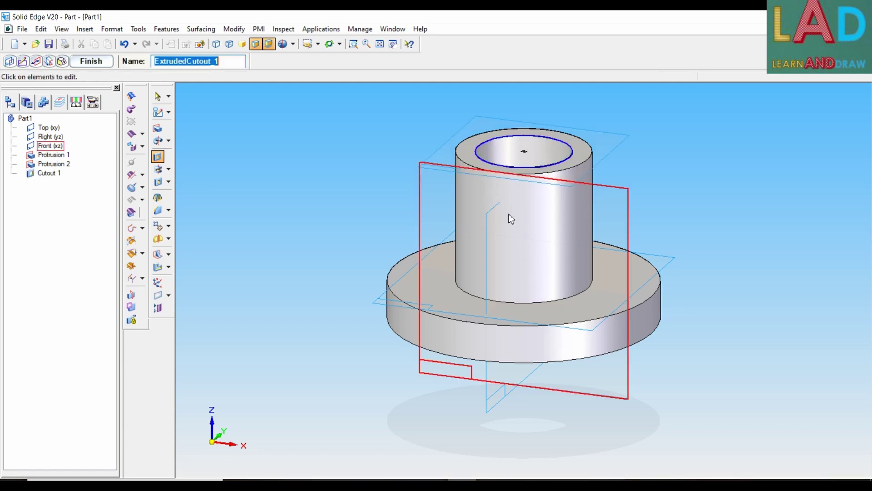
click(92, 61)
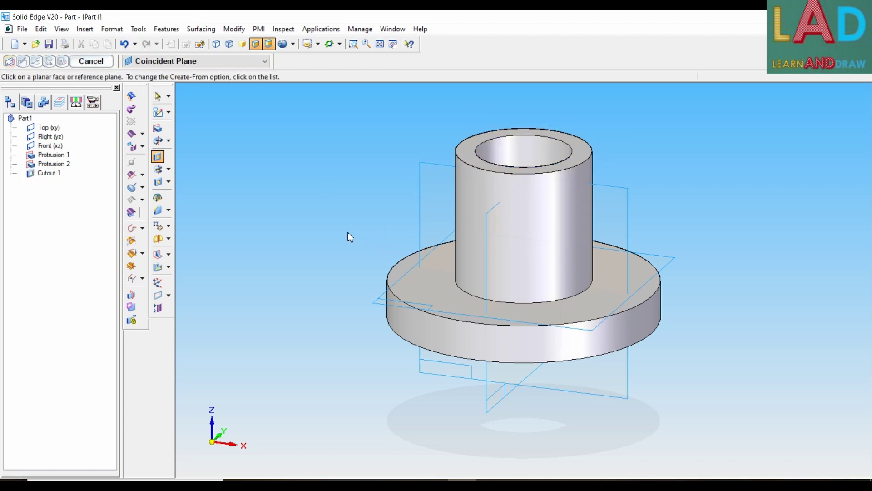
Step: Check the reference drawing for the holes, then sketch a centred 100 mm diameter pitch circle on the flange's top face in a new cutout
key(alt+Tab)
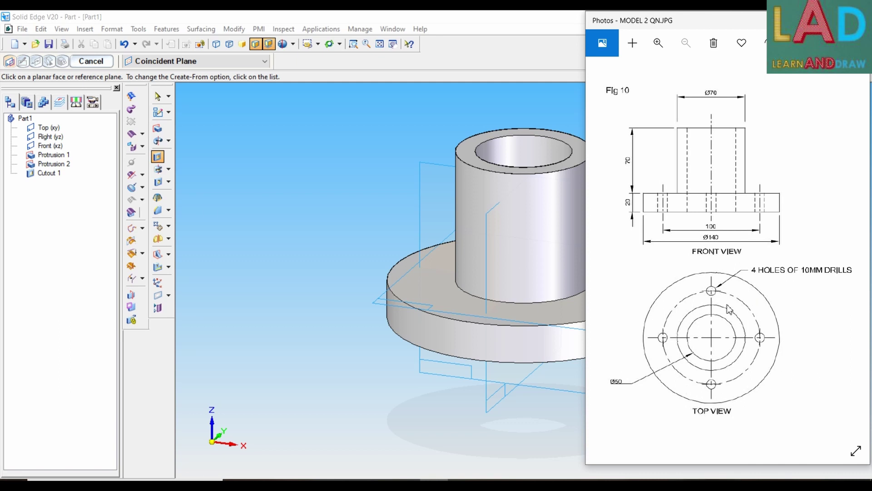
click(157, 157)
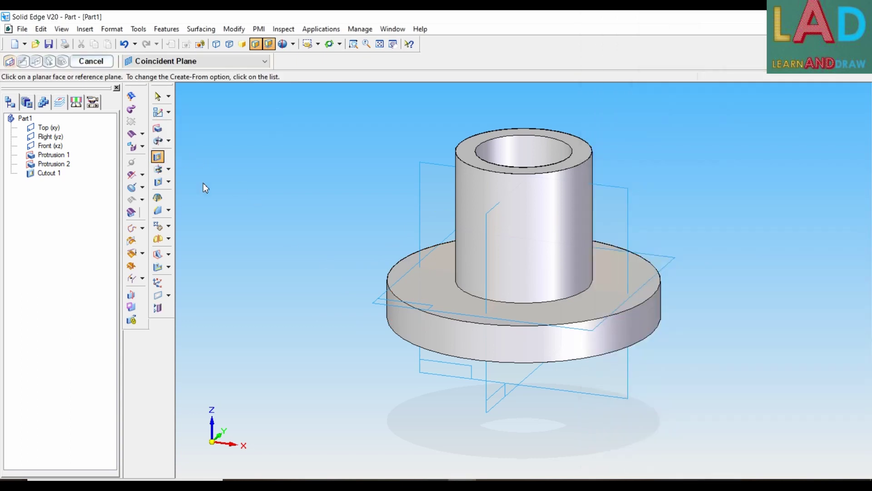
click(406, 291)
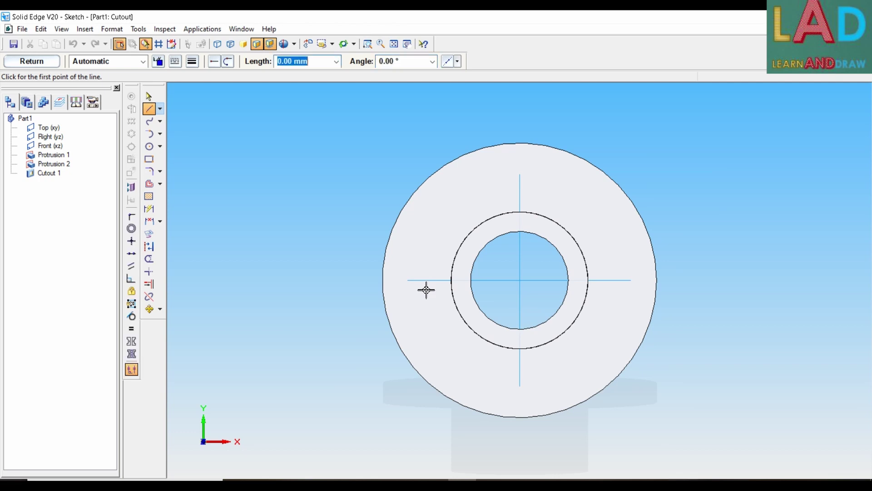
click(149, 147)
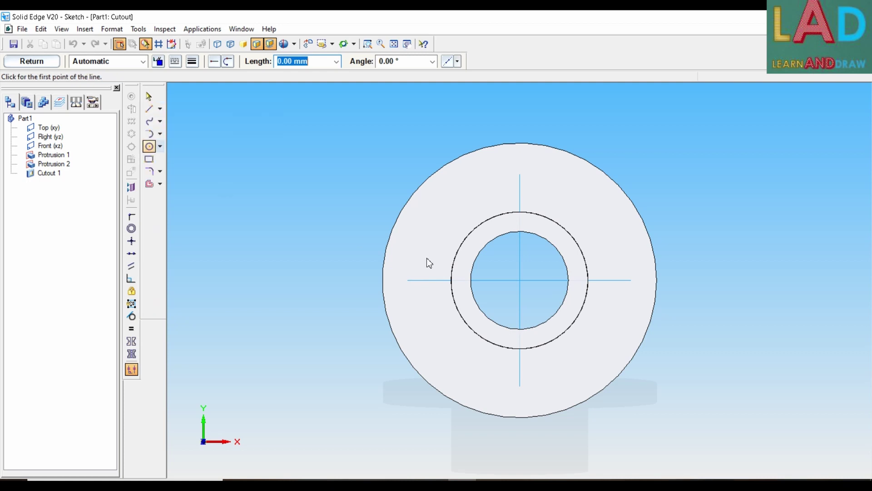
click(522, 283)
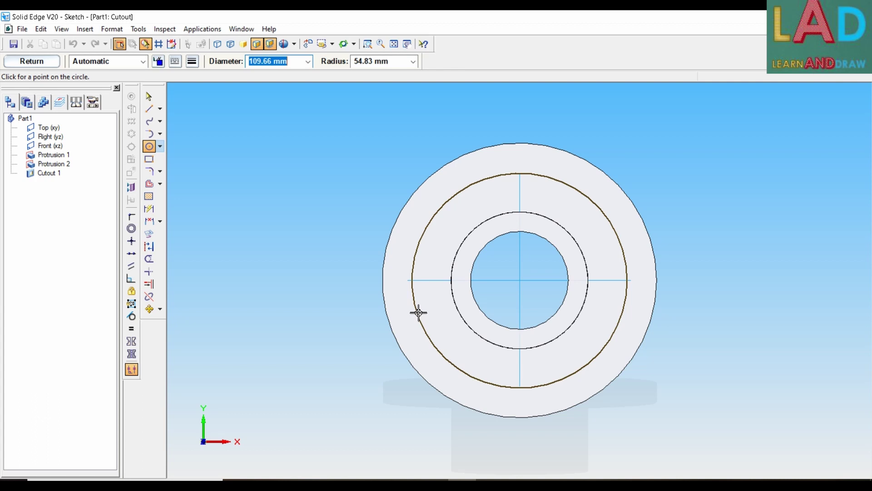
text(100)
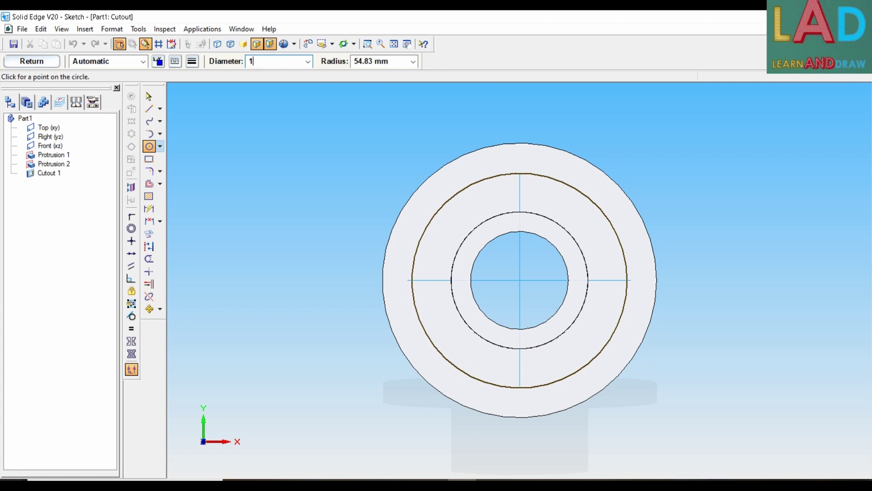
key(Return)
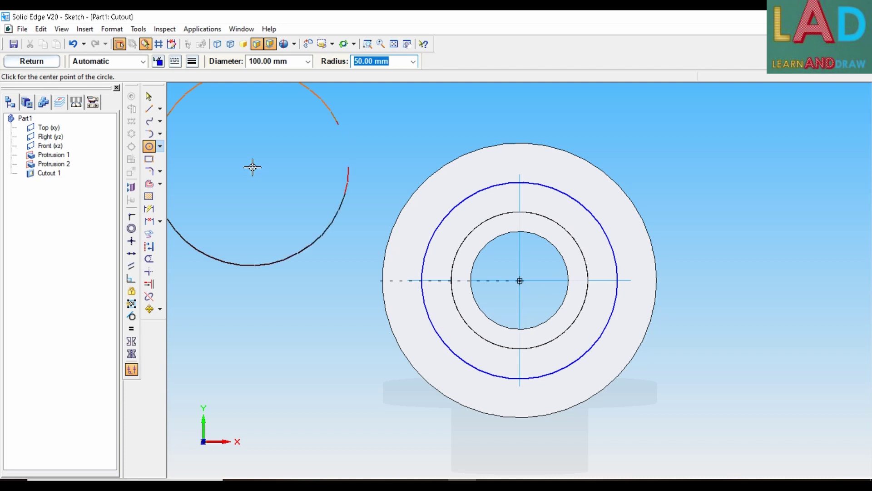
key(Escape)
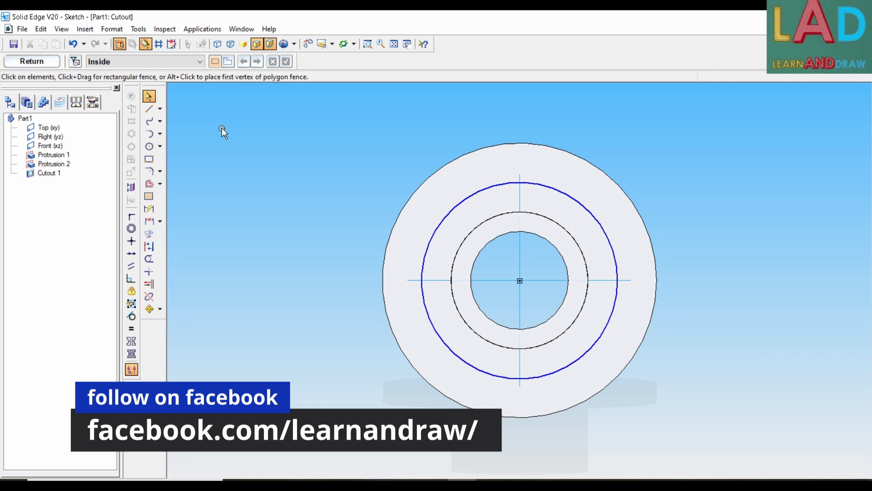
Step: Draw four 10 mm diameter circles centred on the pitch circle where it crosses the horizontal and vertical axes
click(149, 146)
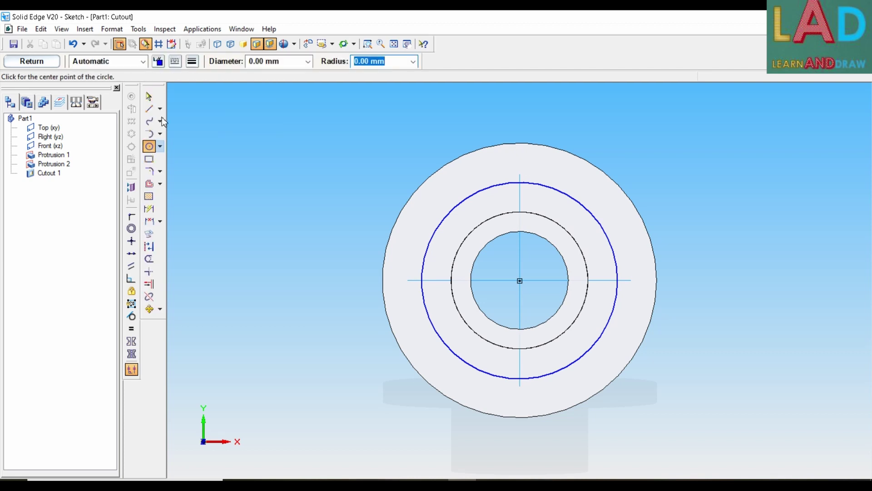
click(271, 62)
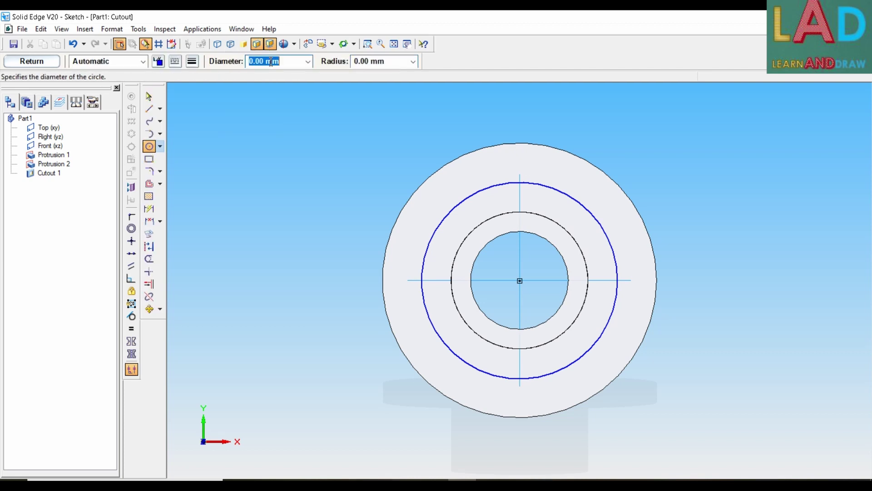
text(1)
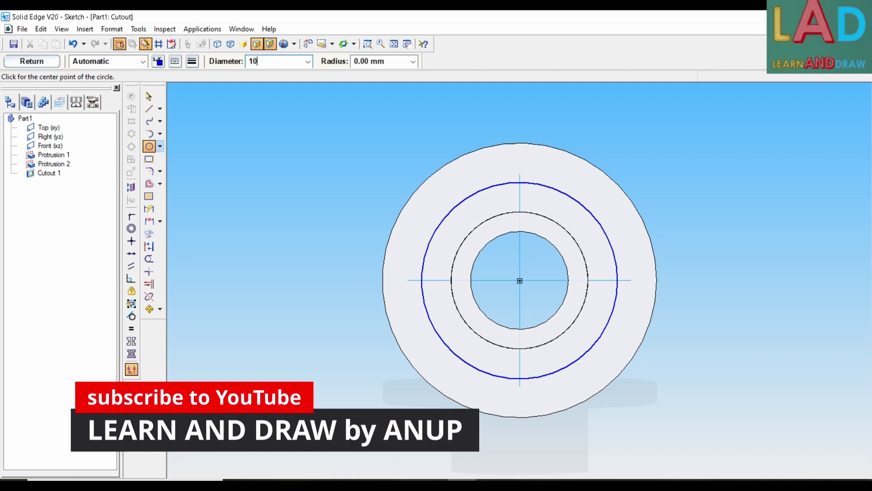
text(0)
key(Tab)
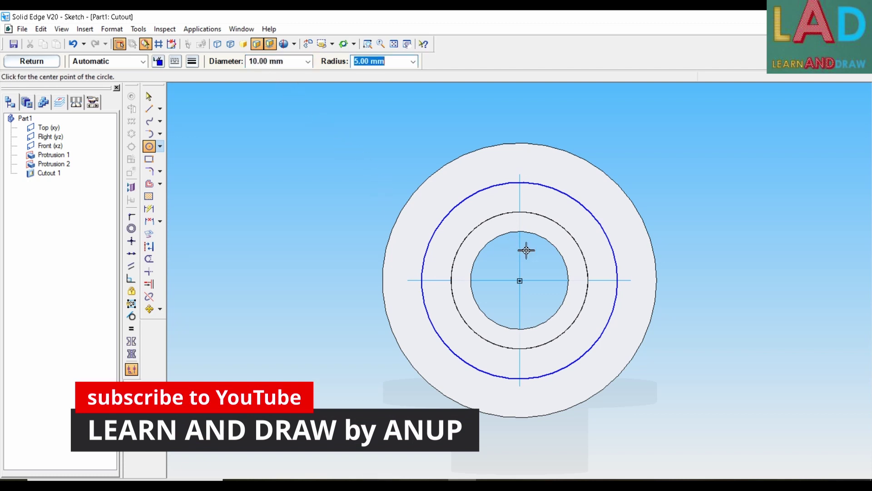
click(619, 281)
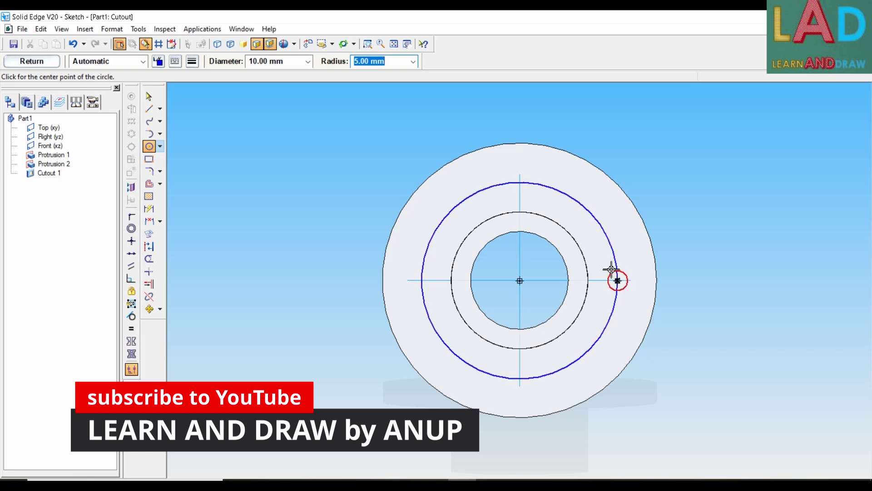
click(521, 184)
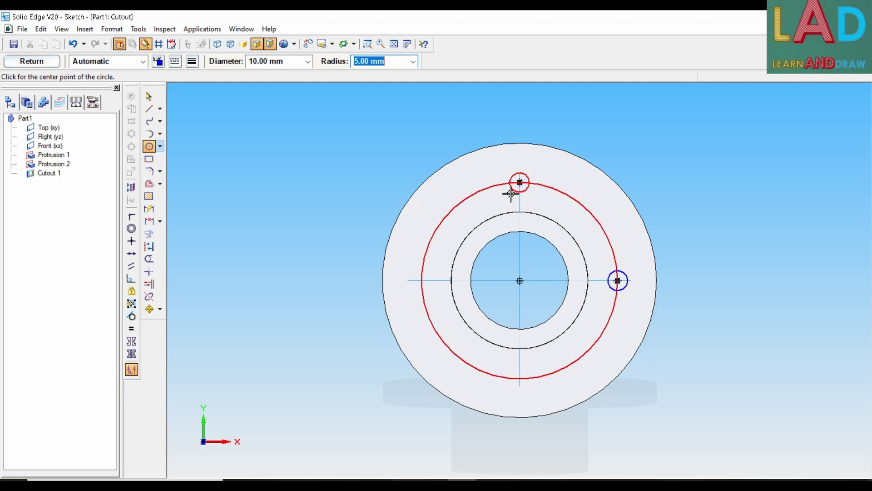
click(423, 281)
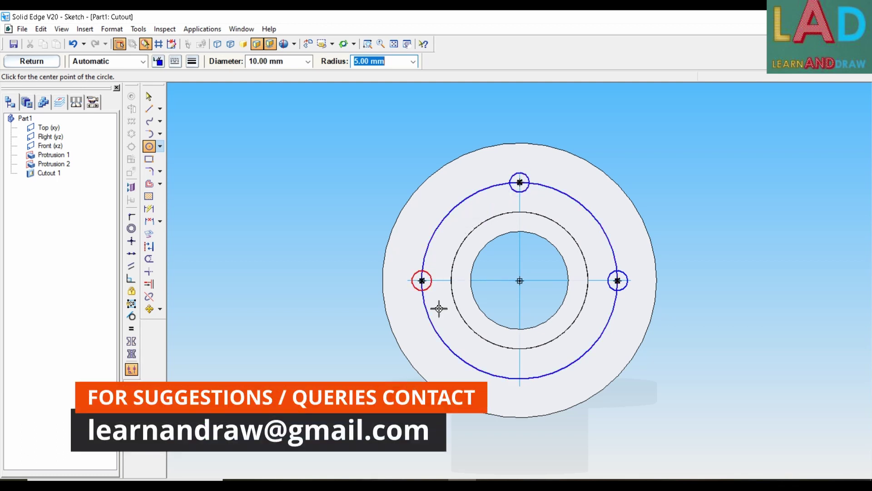
click(522, 380)
right_click(279, 198)
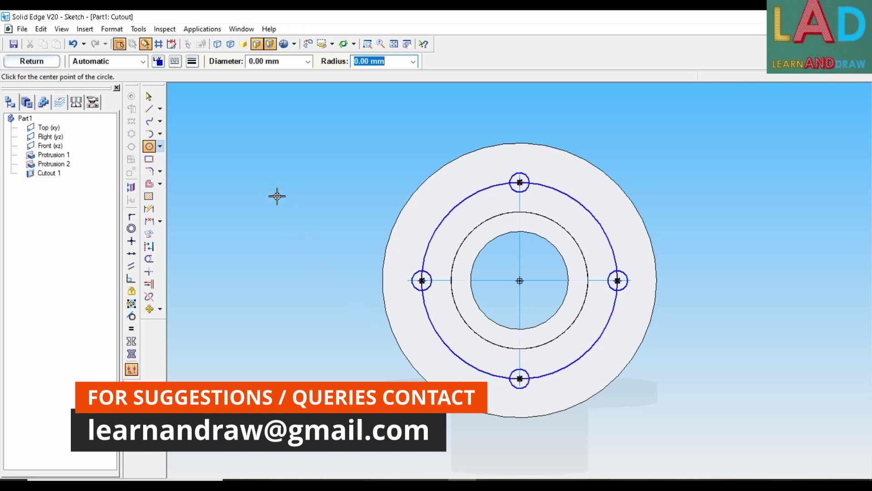
Step: Delete the 100 mm pitch circle, leaving only the four hole circles, and close the cutout sketch
click(449, 217)
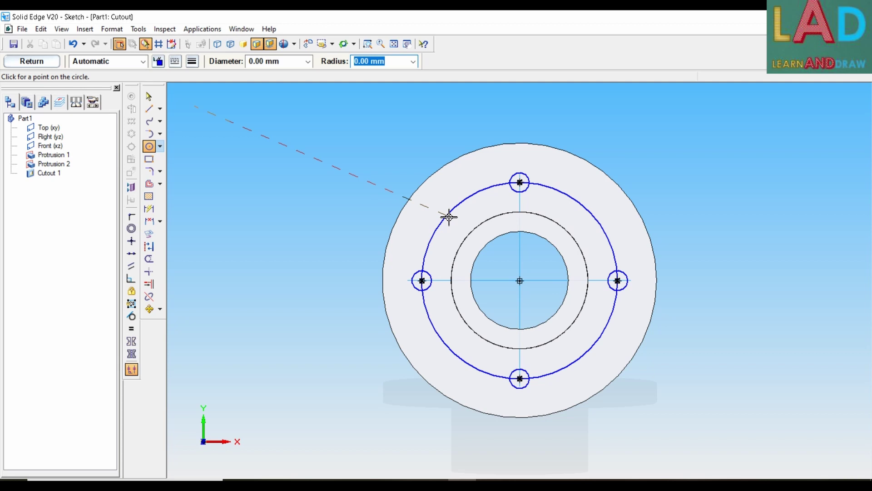
key(Escape)
click(43, 62)
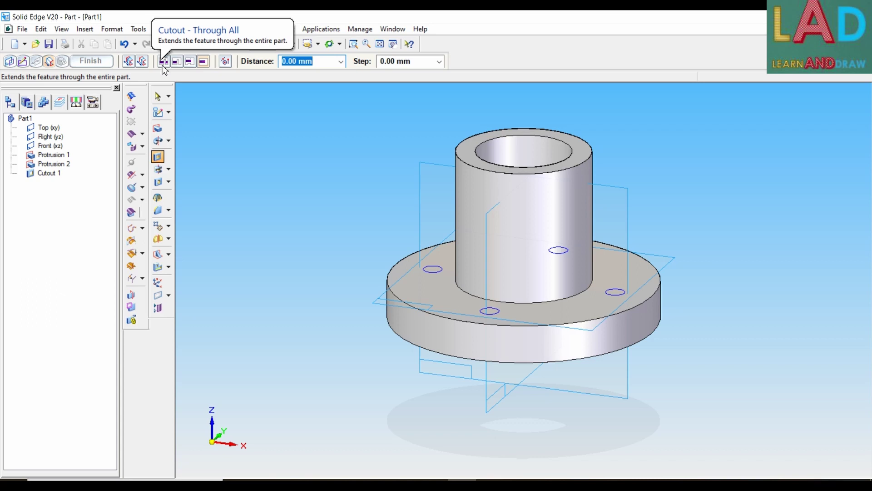
Step: Cut the four 10 mm circles downward through the entire flange and finish the cutout
click(163, 62)
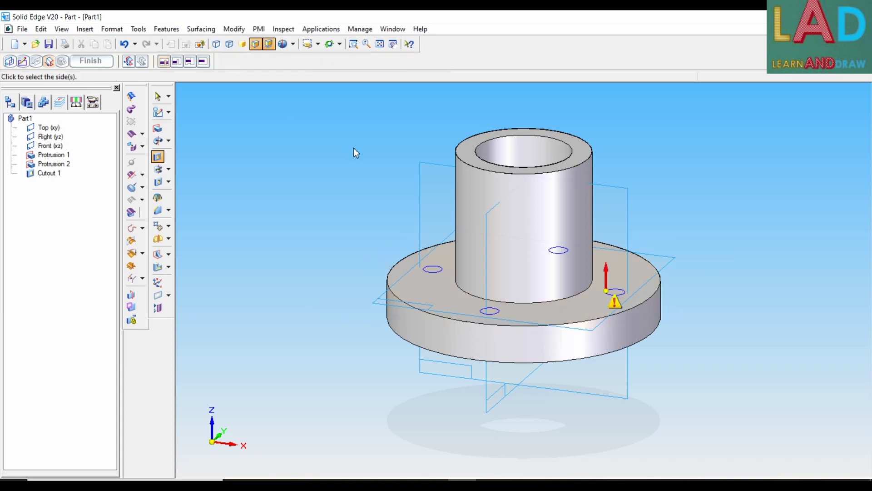
click(613, 317)
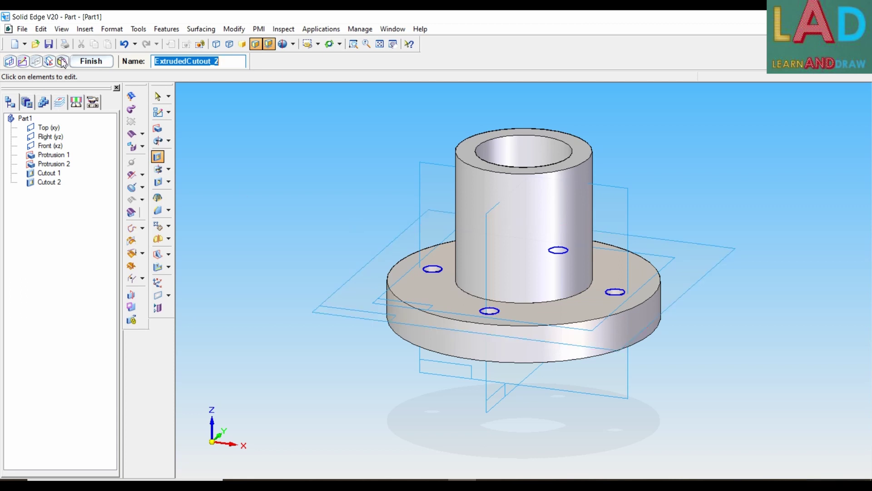
click(91, 62)
click(92, 62)
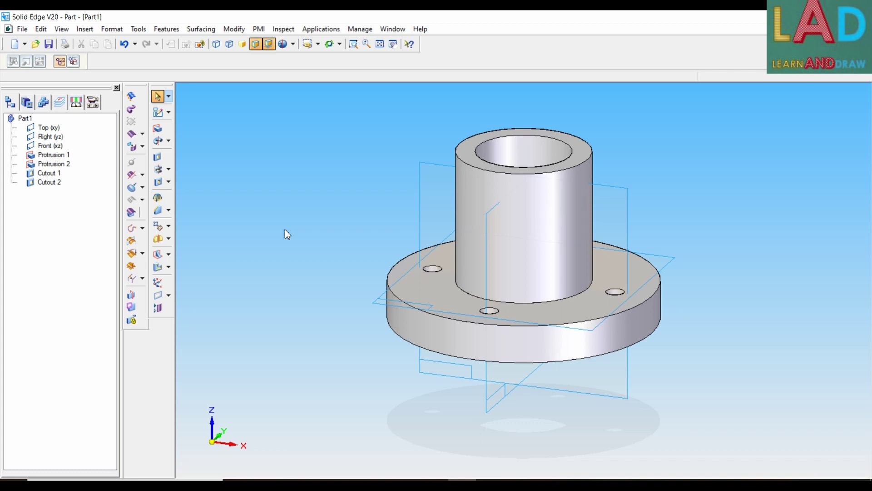
Step: Accept the part's file properties and save the part as MODEL2 in the 3D MODEL folder
key(ctrl+i)
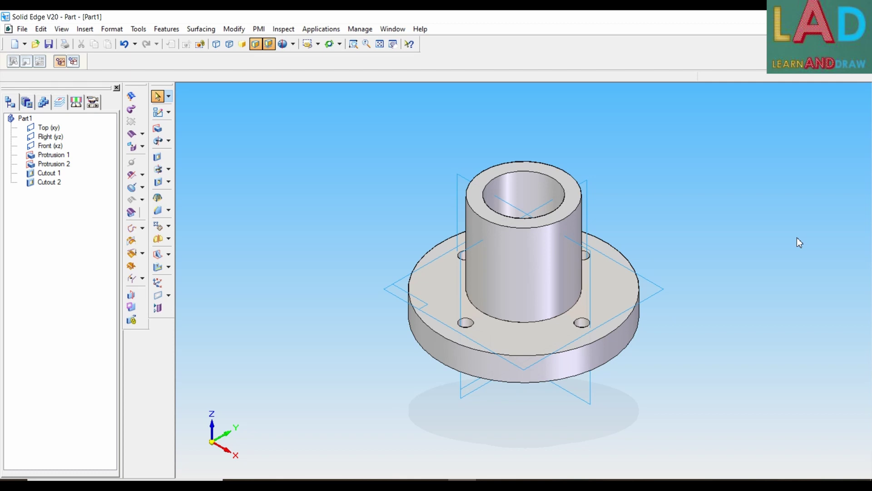
click(49, 44)
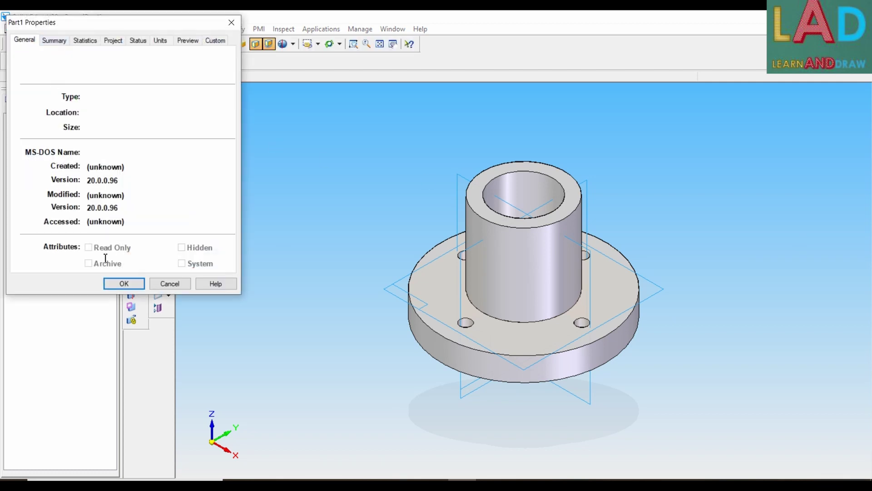
click(132, 286)
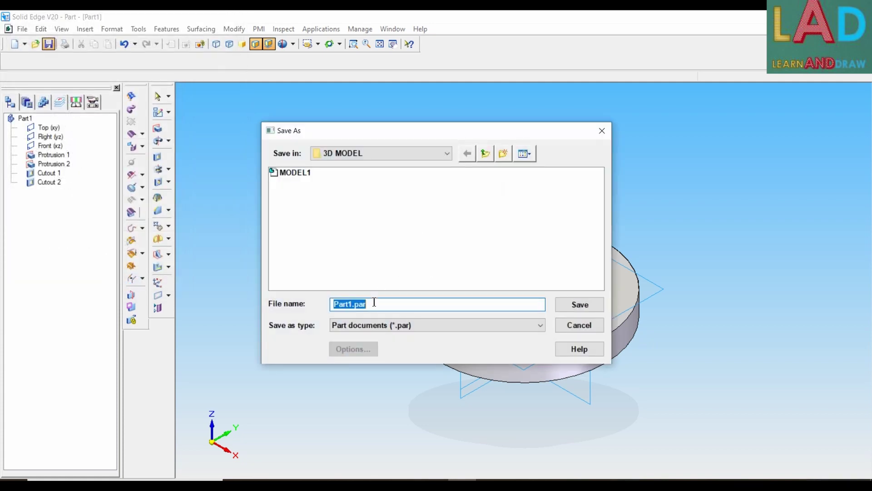
text(MODEL2)
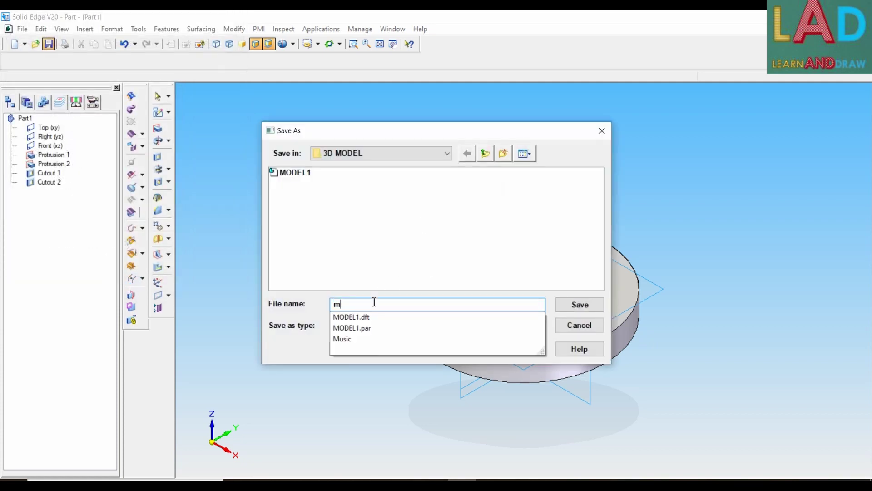
click(583, 305)
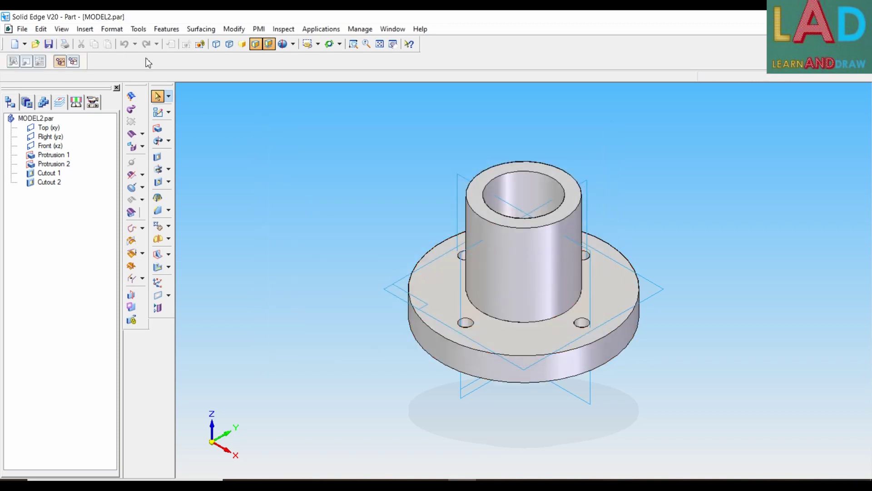
Step: Create a drawing from the part and set its background sheet to A4-Sheet with the background hidden, saving these settings as defaults
click(22, 29)
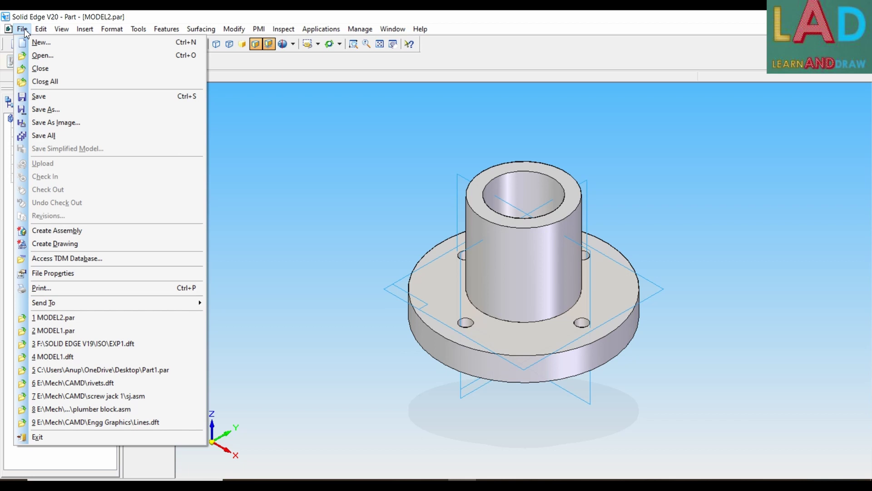
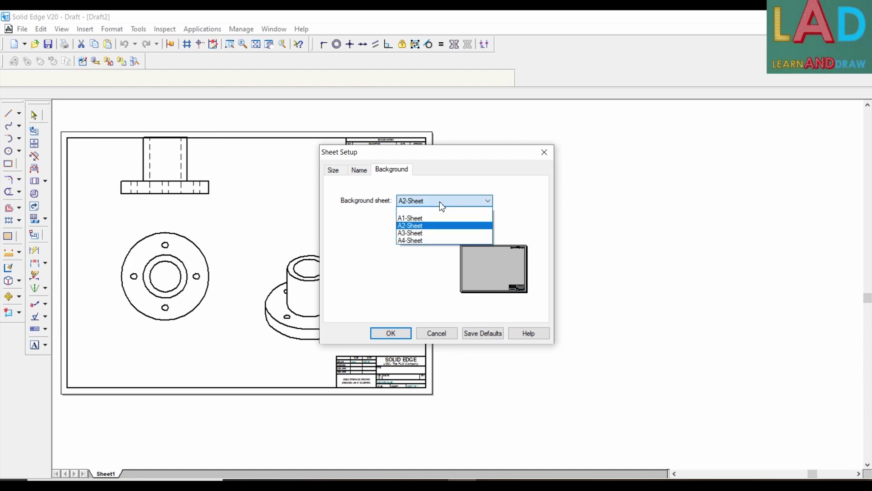
click(406, 241)
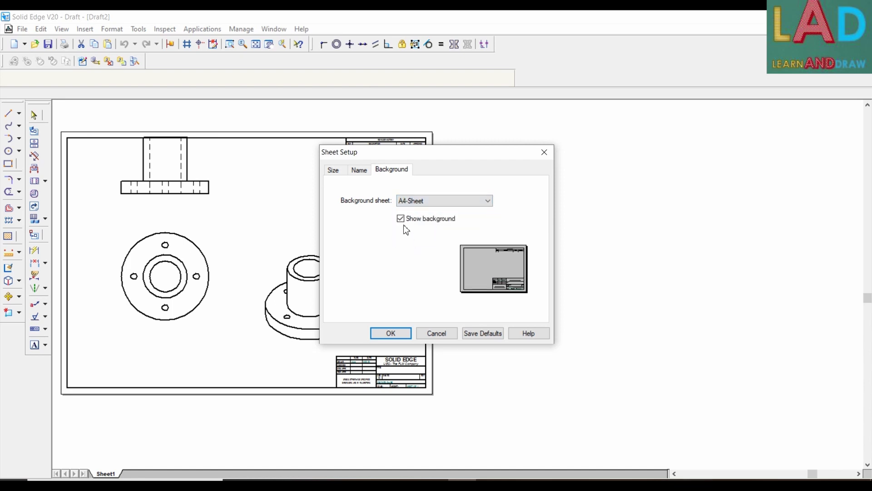
click(402, 220)
click(486, 336)
click(401, 333)
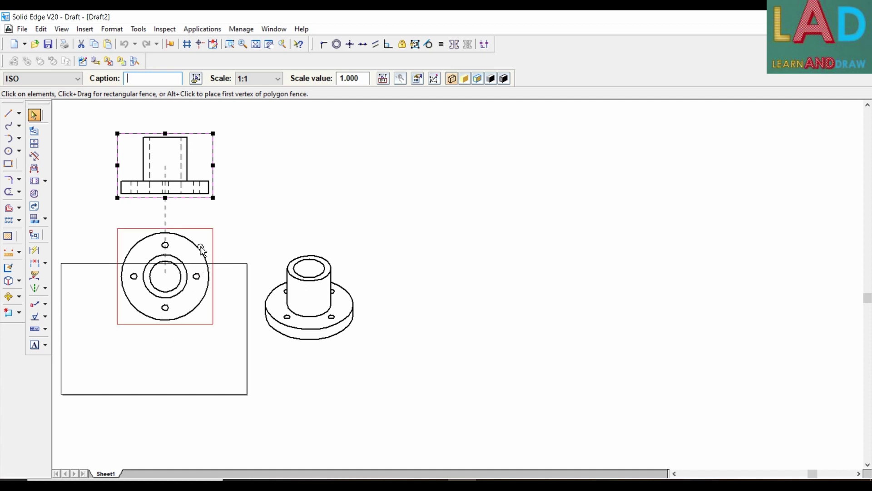
Step: Set the scale of the front, top and isometric views to 0.7 and arrange them on the A4 sheet
key(Escape)
key(ctrl+a)
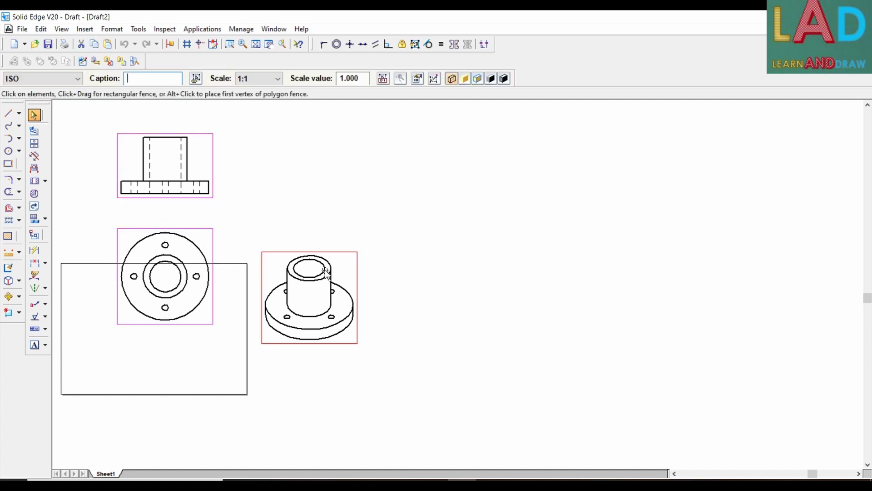
click(359, 78)
key(BackSpace)
key(BackSpace)
key(BackSpace)
key(BackSpace)
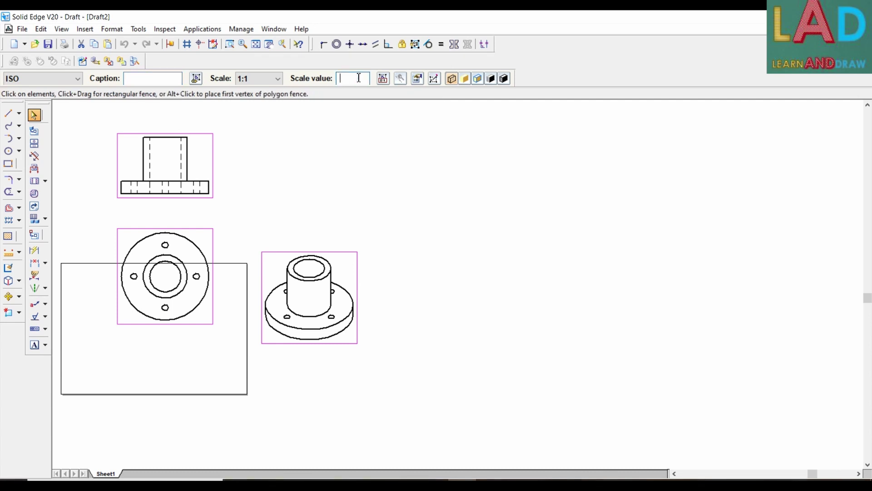
text(0.7)
key(Return)
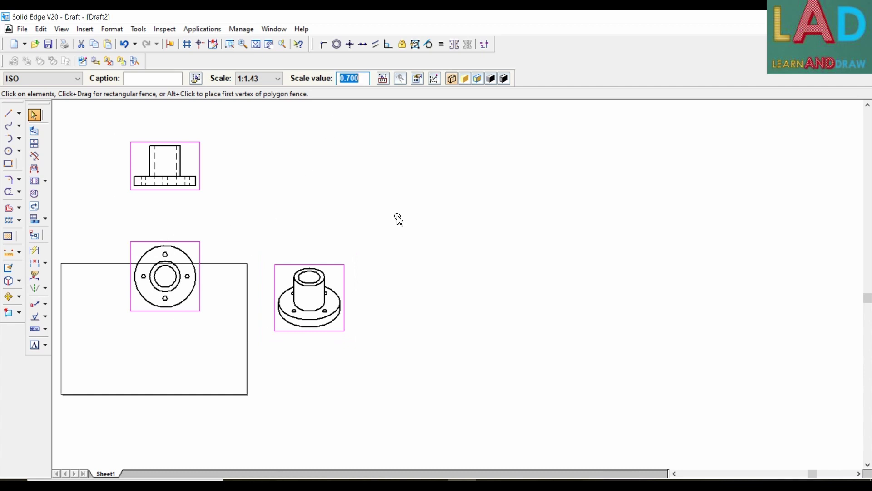
click(171, 194)
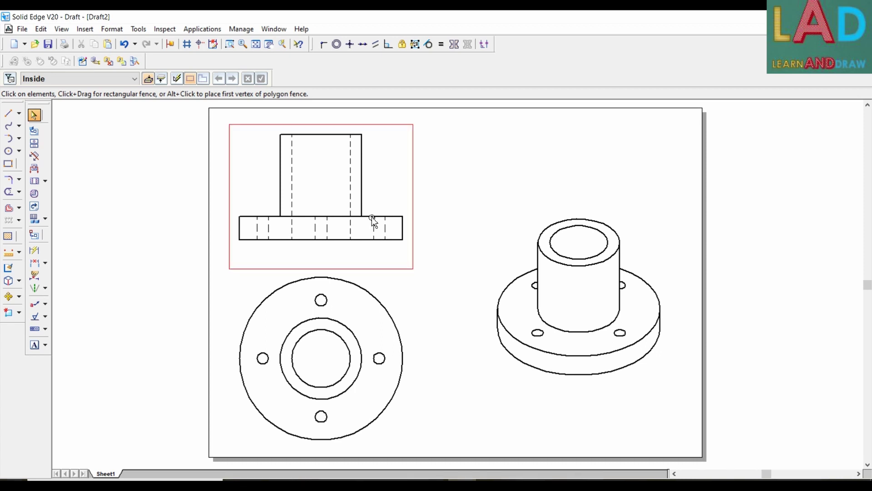
Step: Dimension the boss height, the flange thickness and the overall flange width in the front view
click(36, 253)
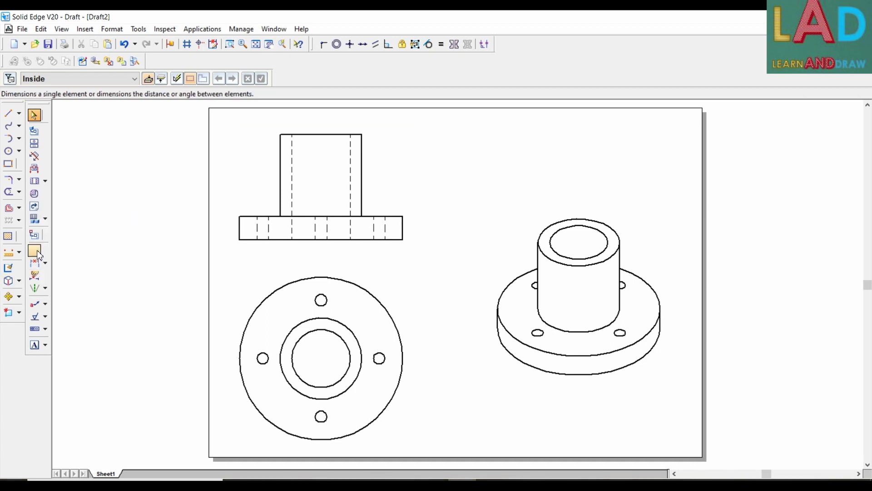
click(281, 179)
click(229, 179)
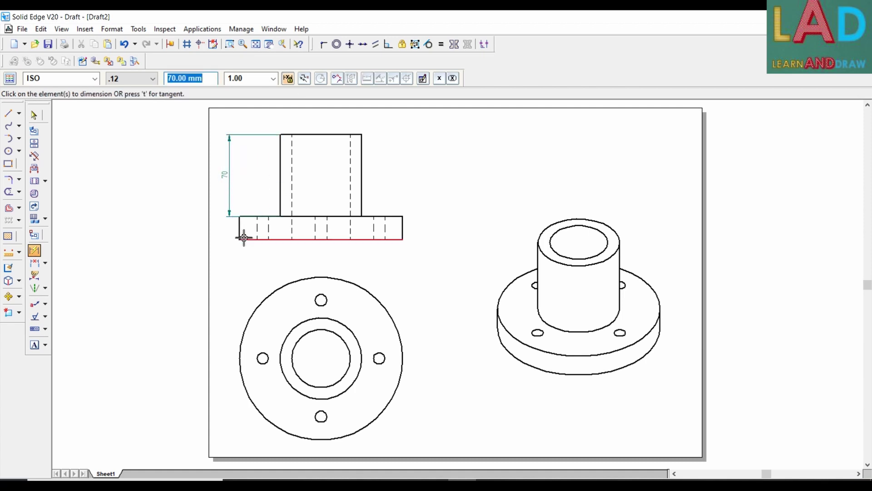
click(238, 231)
click(230, 230)
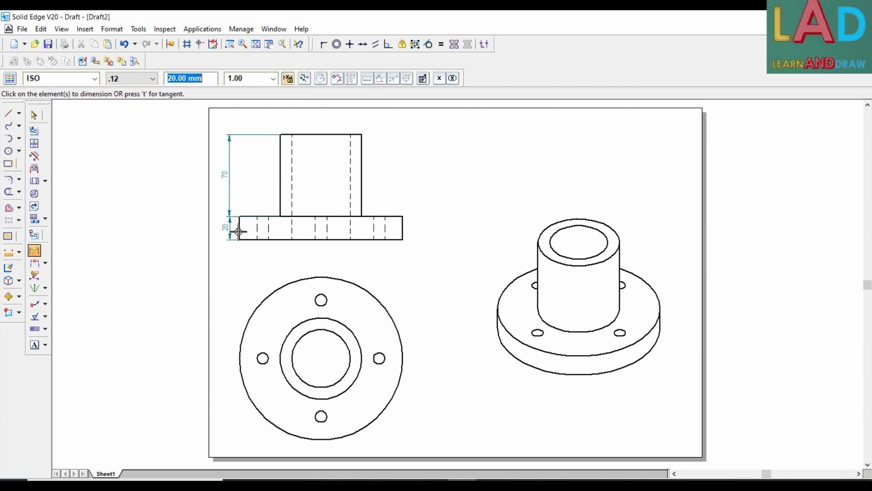
click(325, 239)
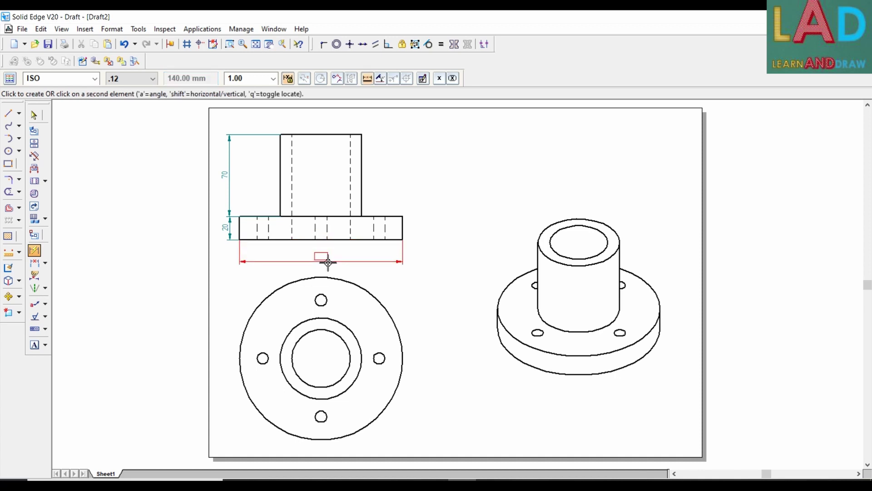
click(327, 262)
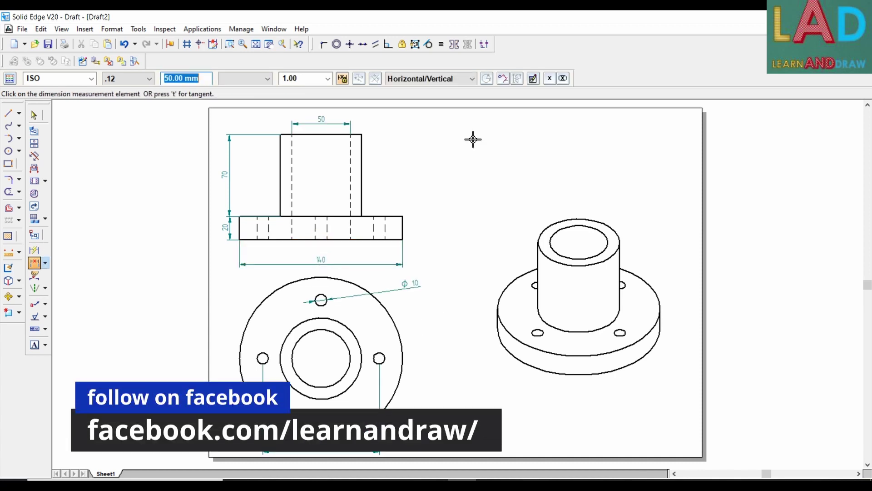
Step: Label the three views with the texts "front view", "top view" and "iso view" beside or below each one
click(36, 345)
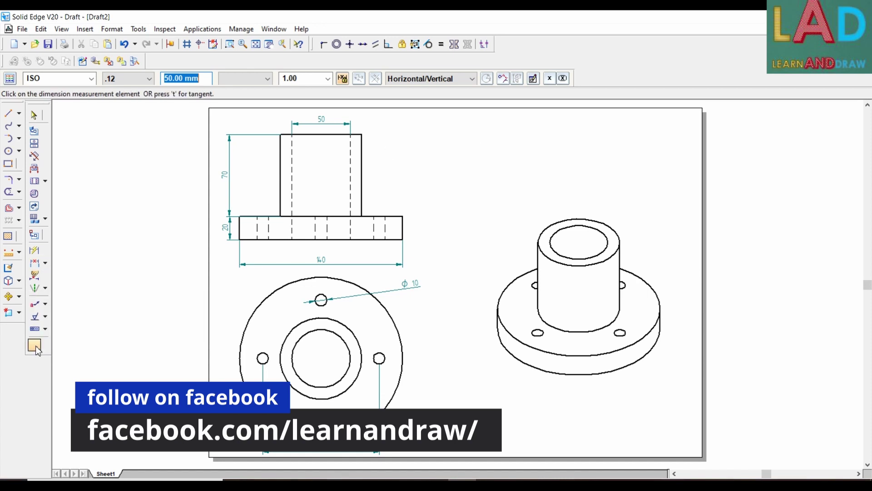
click(381, 133)
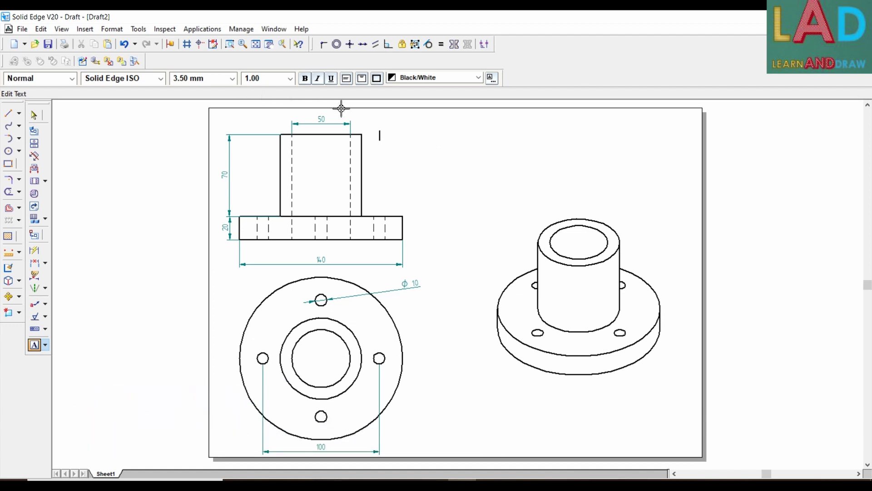
text(ffont)
click(404, 428)
text(top view)
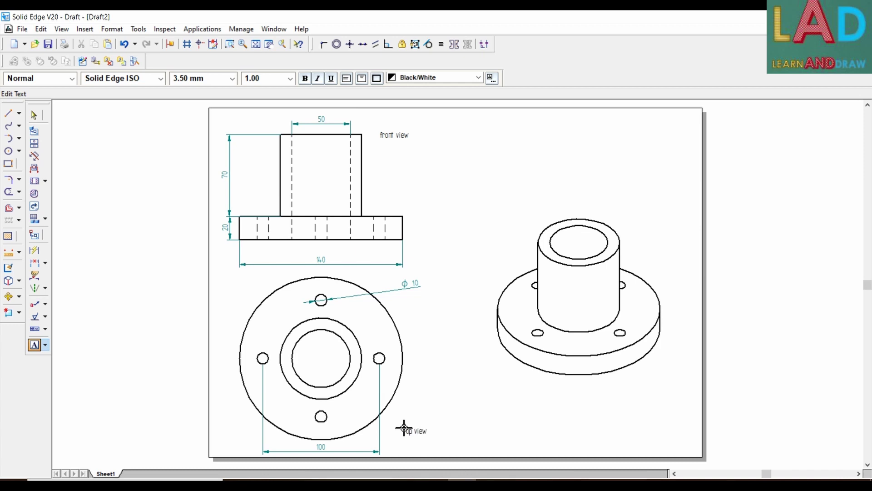
click(569, 385)
text(iso view)
Step: Leave text placement and select the isometric view of the hub
click(35, 115)
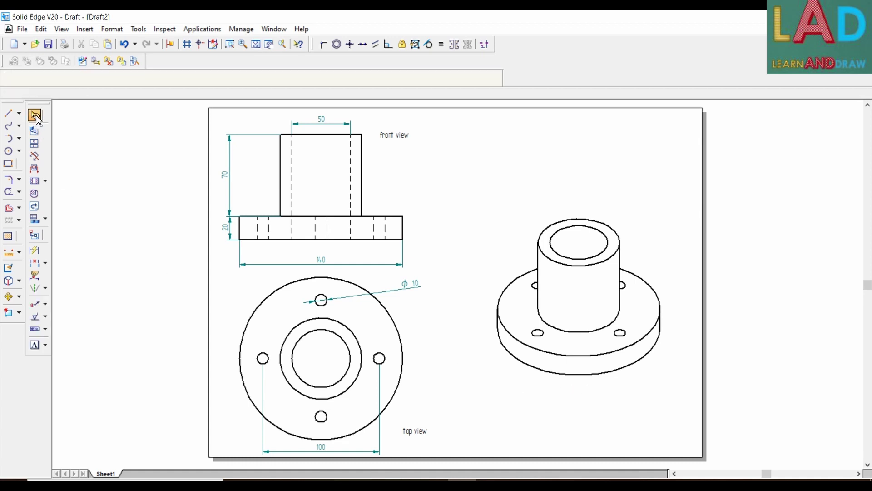
click(594, 263)
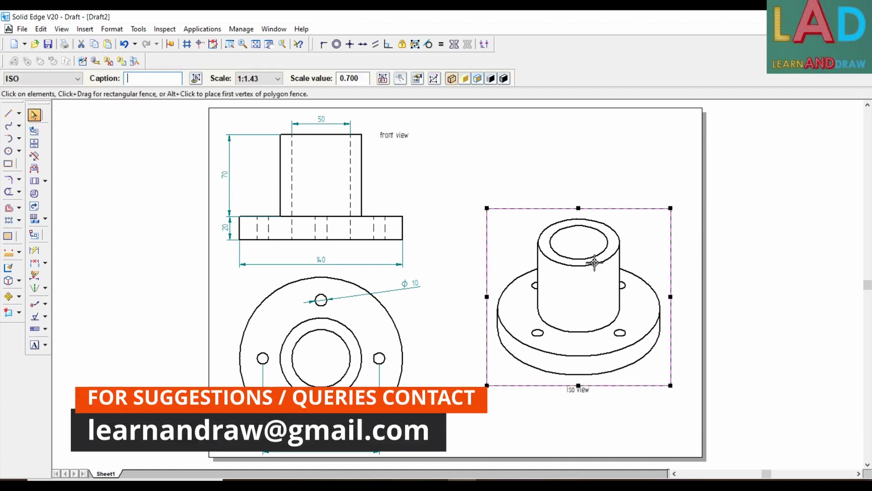